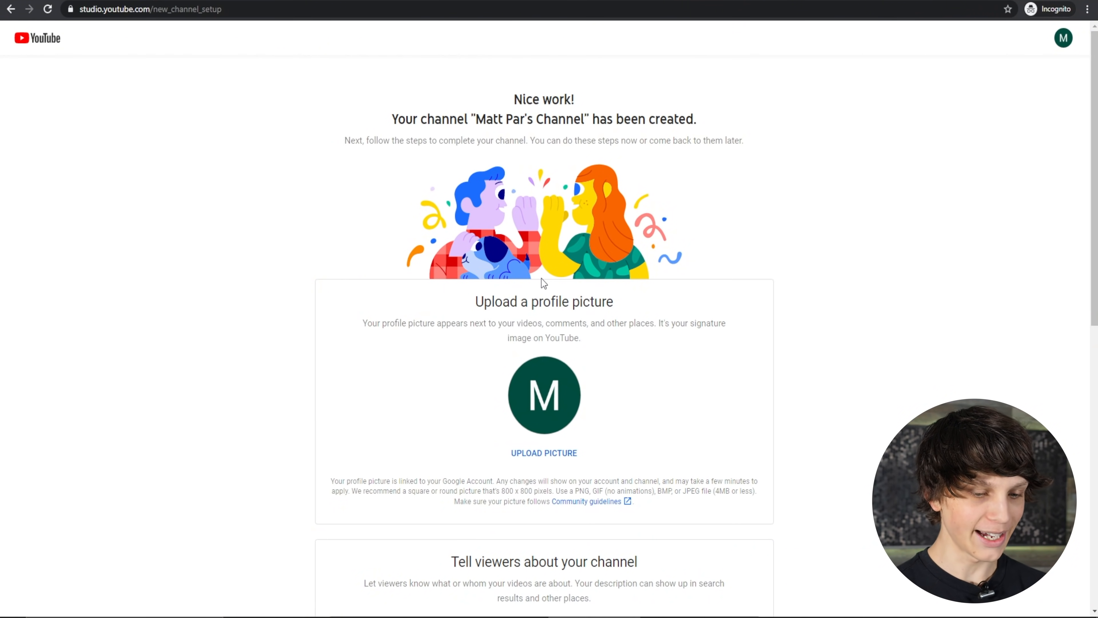
# Check the recommended profile picture size and upload a profile picture for the channel
pyautogui.scroll(-3, 570, 101)
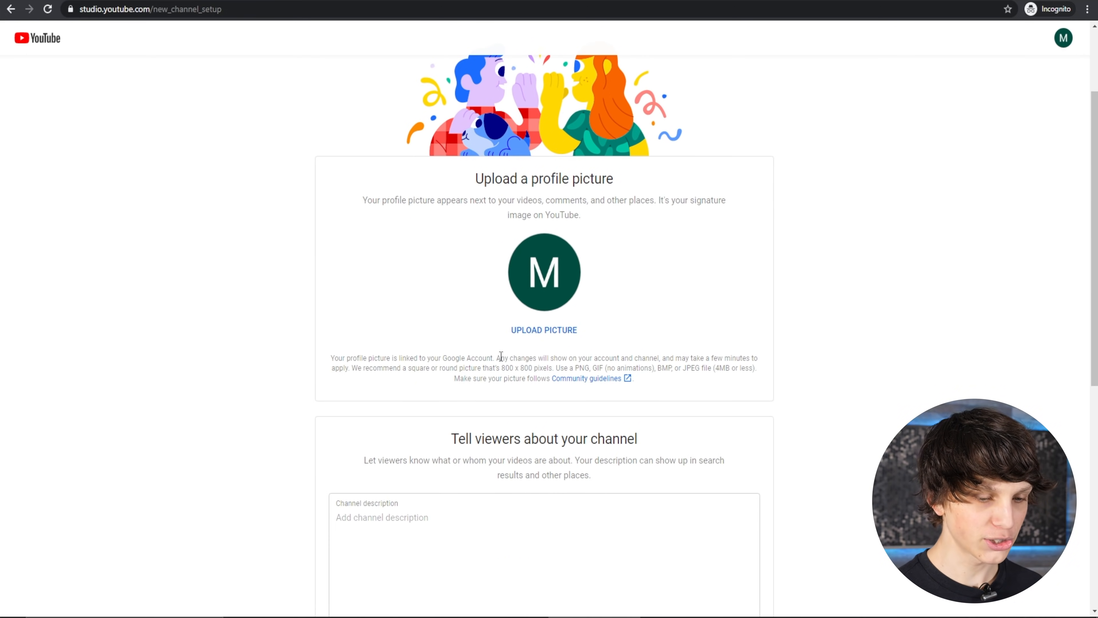
pyautogui.moveTo(501, 369); pyautogui.dragTo(549, 369)
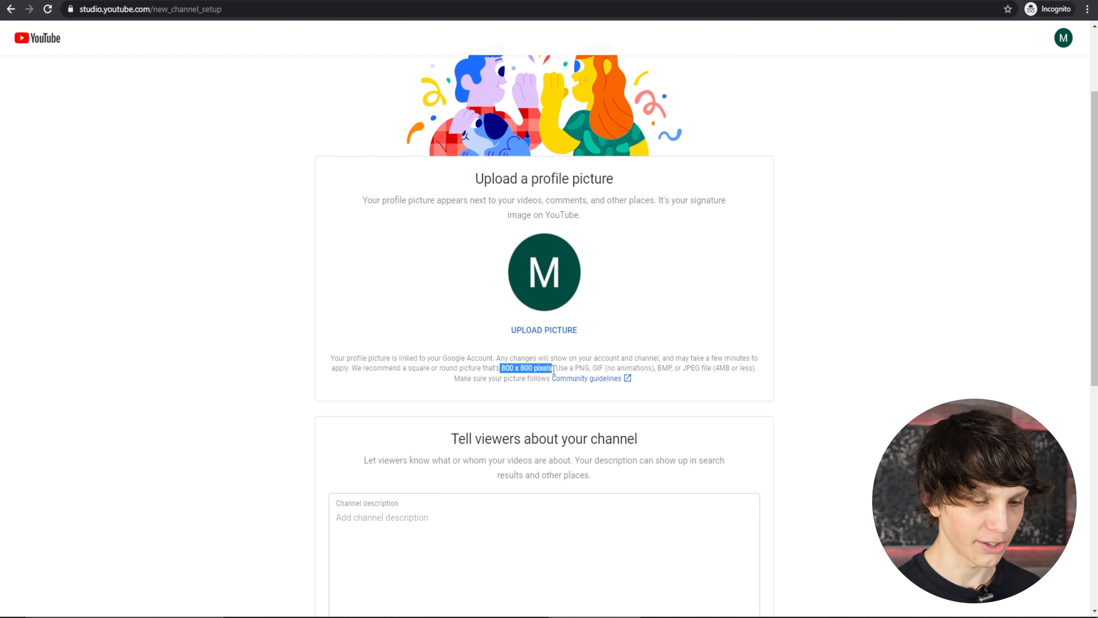
pyautogui.click(554, 370)
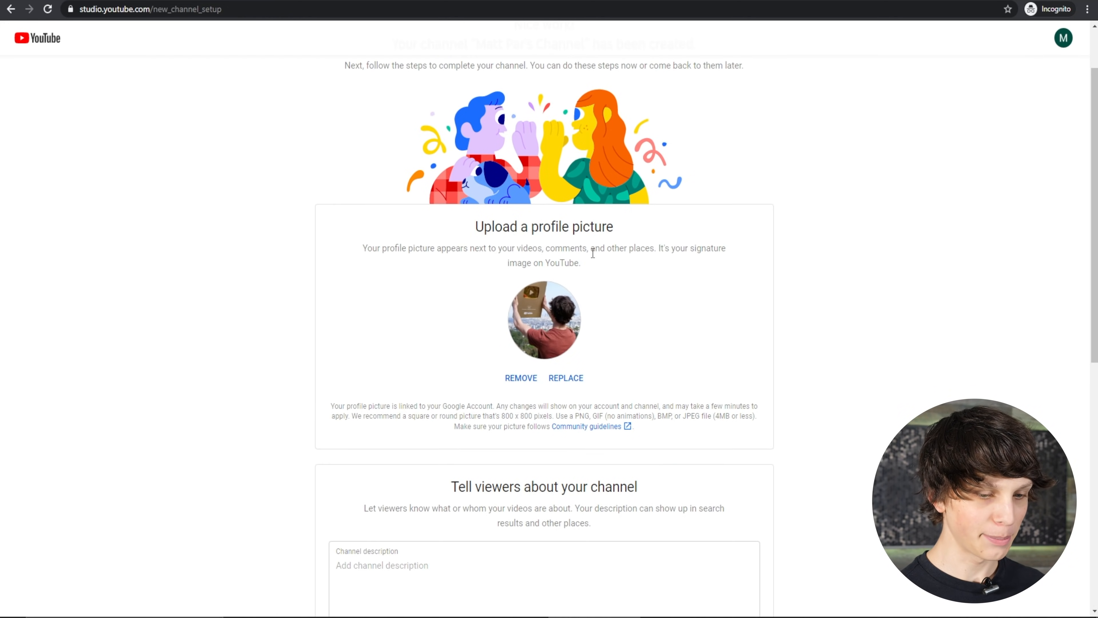
# Write a channel description that introduces the owner by name and says they help people make money online with YouTube
pyautogui.scroll(-5, 580, 330)
pyautogui.click(426, 320)
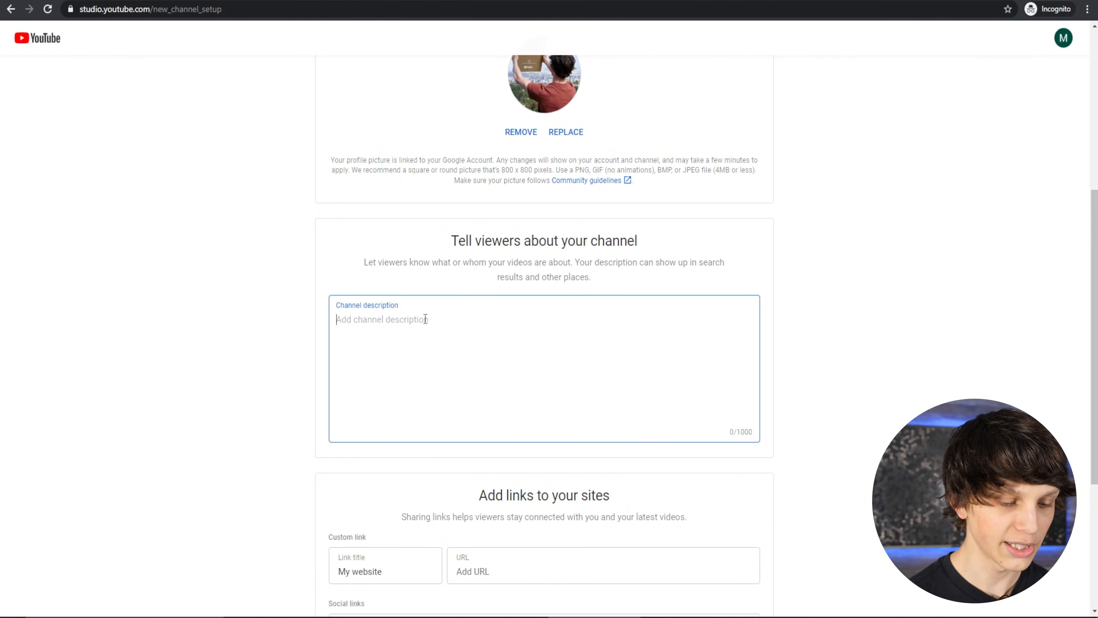
pyautogui.write('Hel')
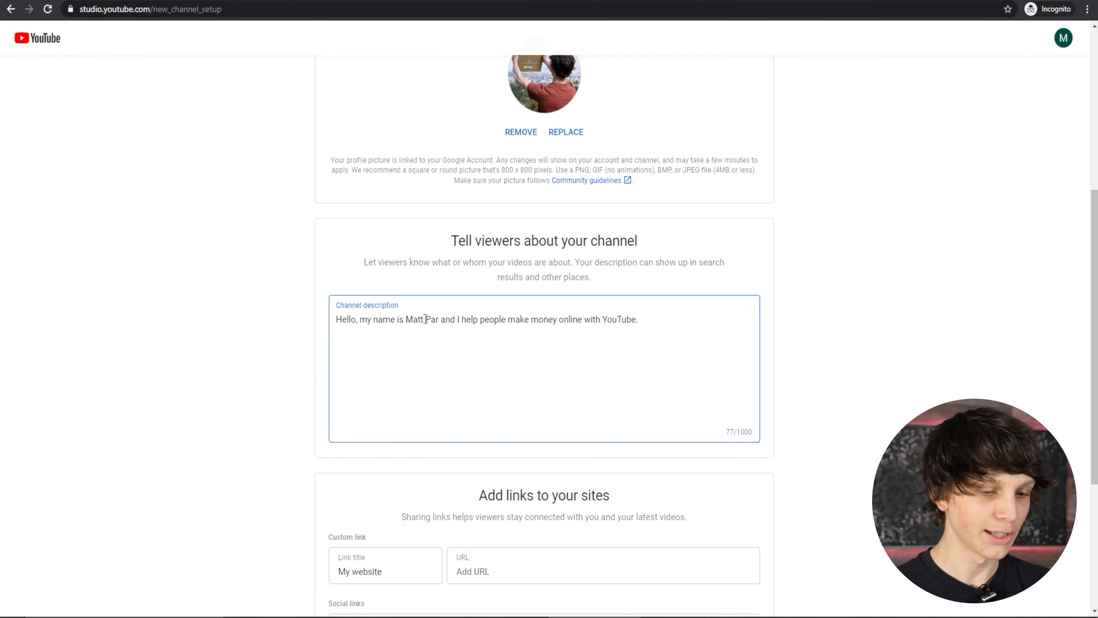
pyautogui.scroll(-5, 426, 320)
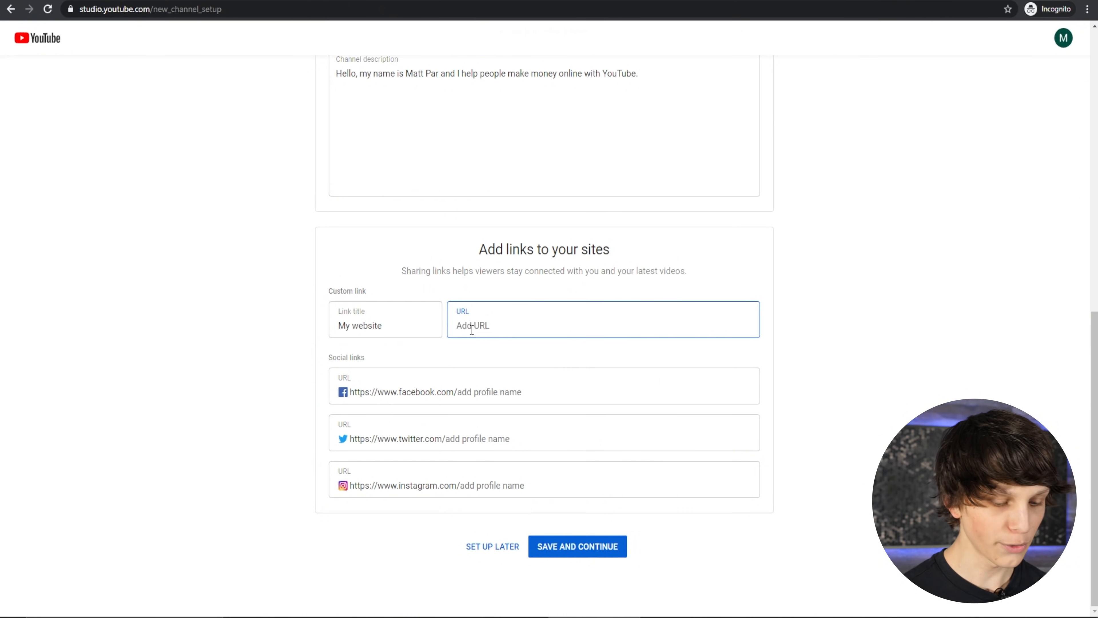
pyautogui.write('mattpar.')
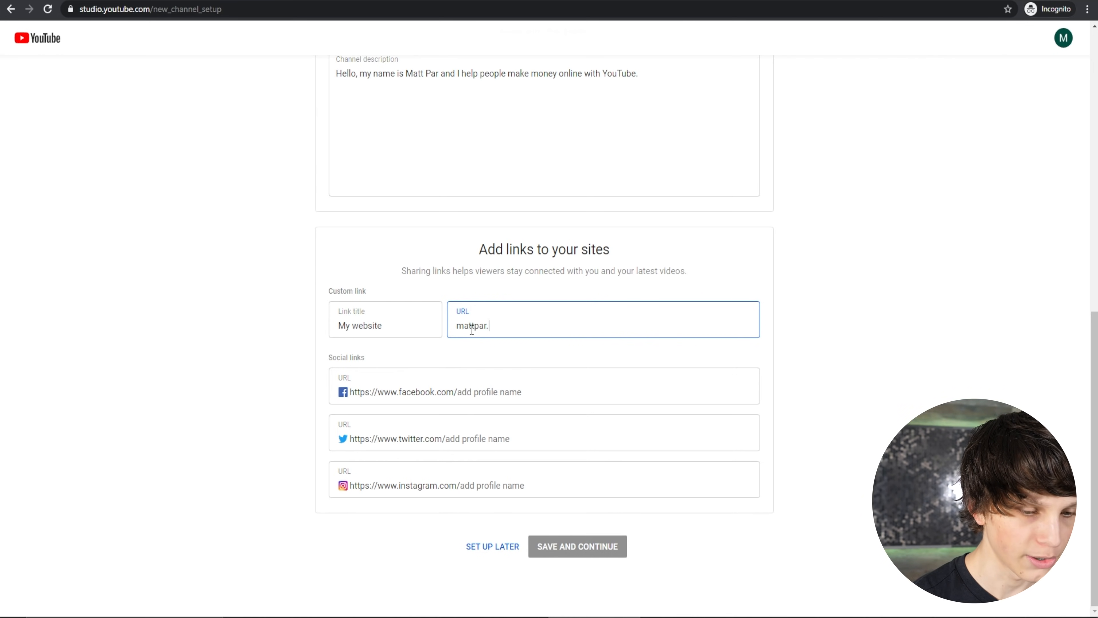
pyautogui.write('com')
pyautogui.write('https://')
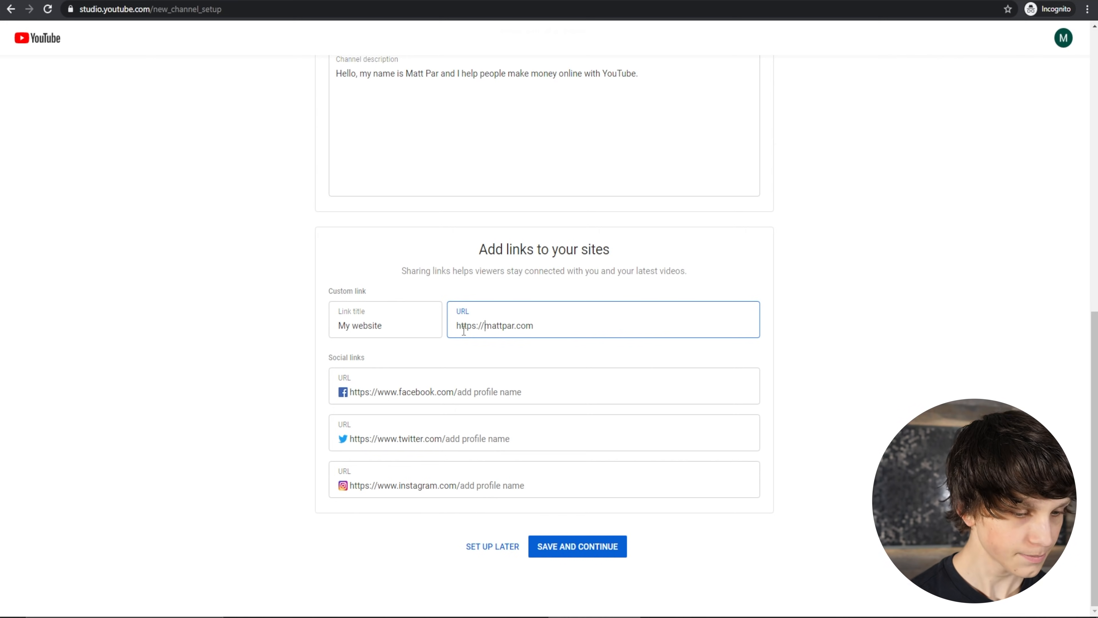
# Fill in the Facebook, Twitter and Instagram profile names under the social links and save the channel setup
pyautogui.click(495, 395)
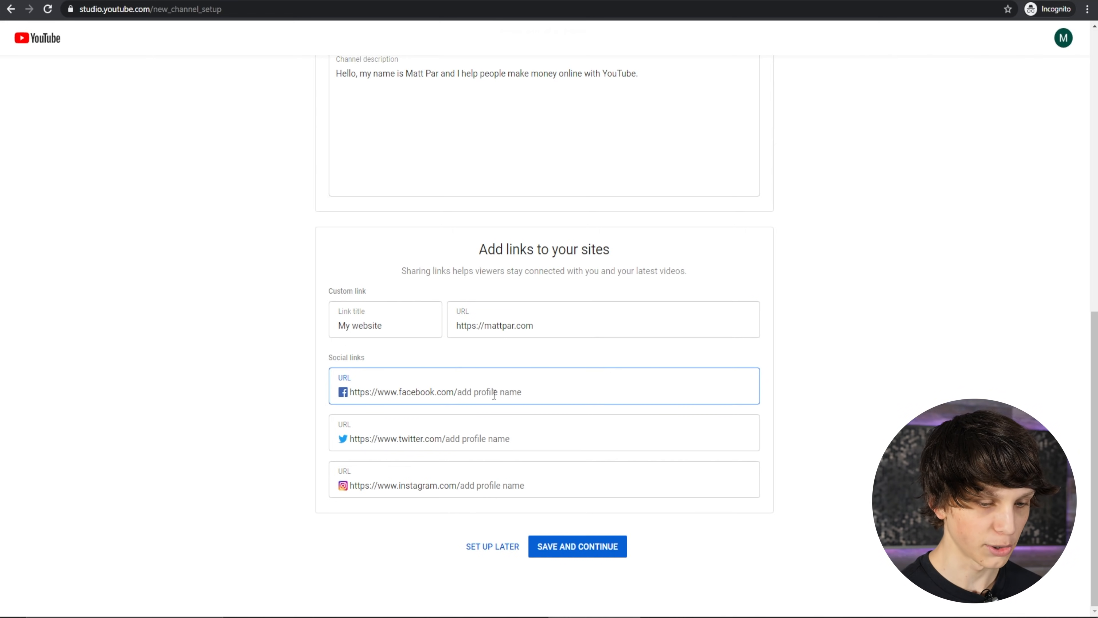
pyautogui.write('mattparofficial')
pyautogui.press('Tab')
pyautogui.write('mattparofficial')
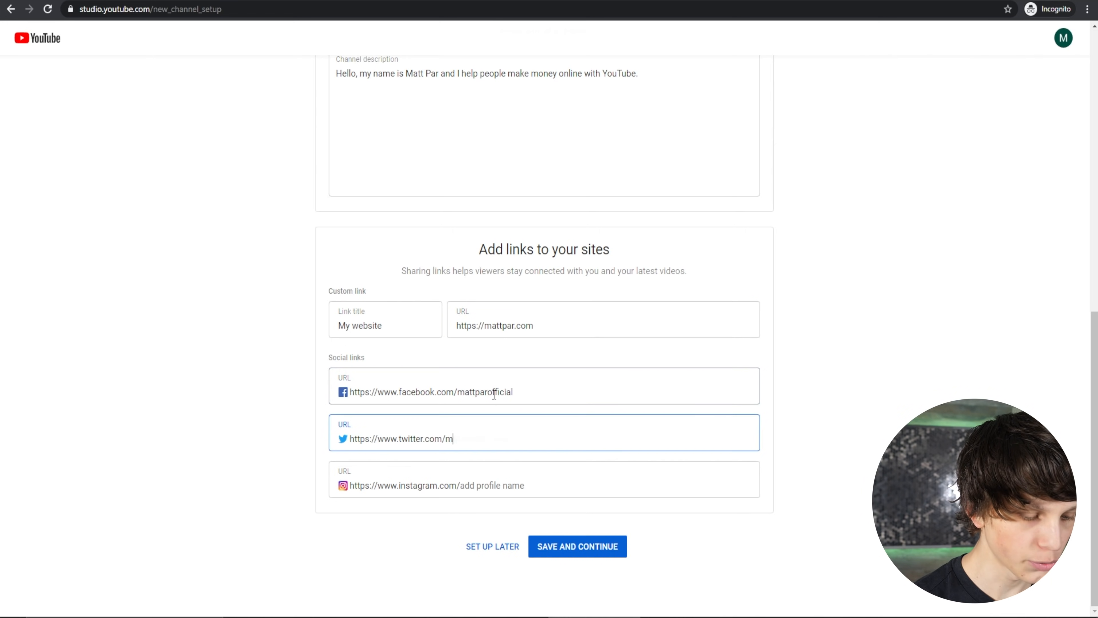
pyautogui.press('Tab')
pyautogui.write('make')
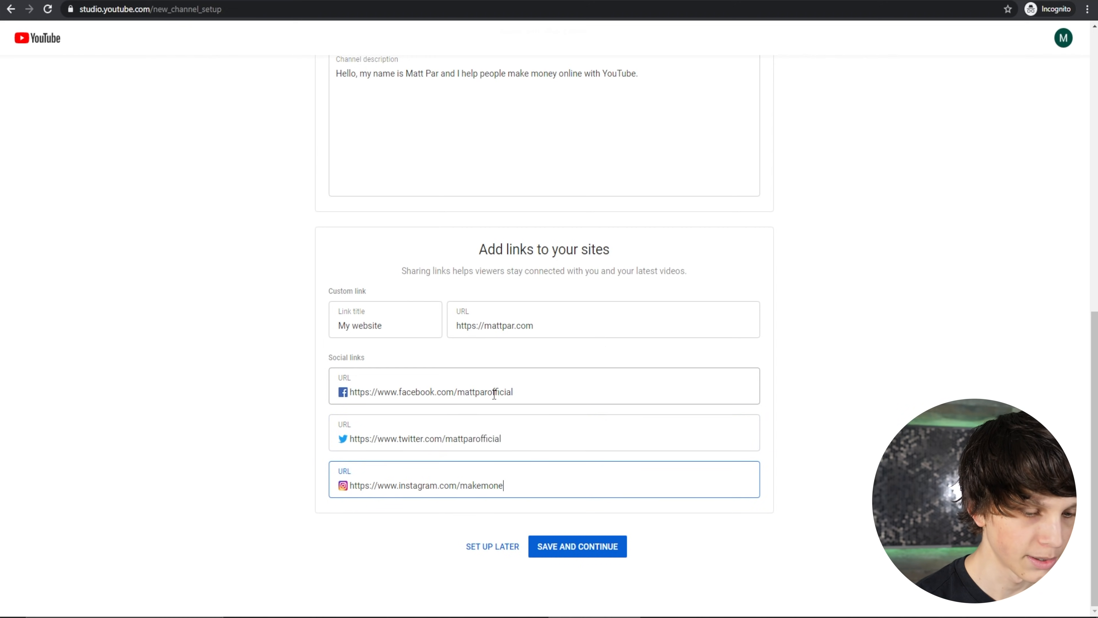
pyautogui.click(561, 547)
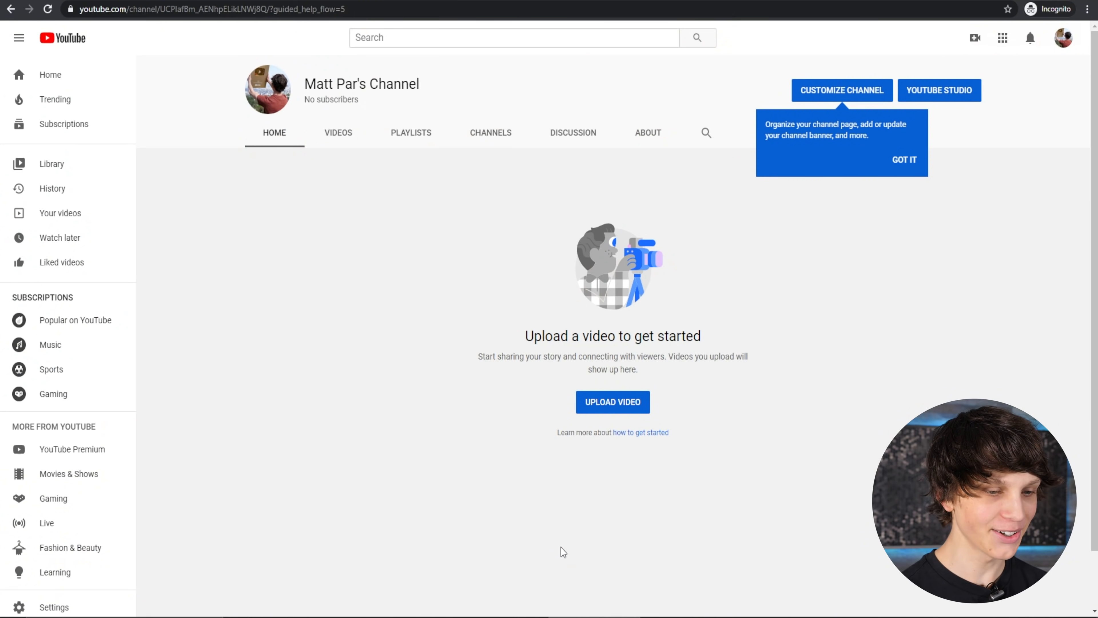
# Dismiss the guidance tip and open the channel's customization page to add channel art
pyautogui.click(907, 159)
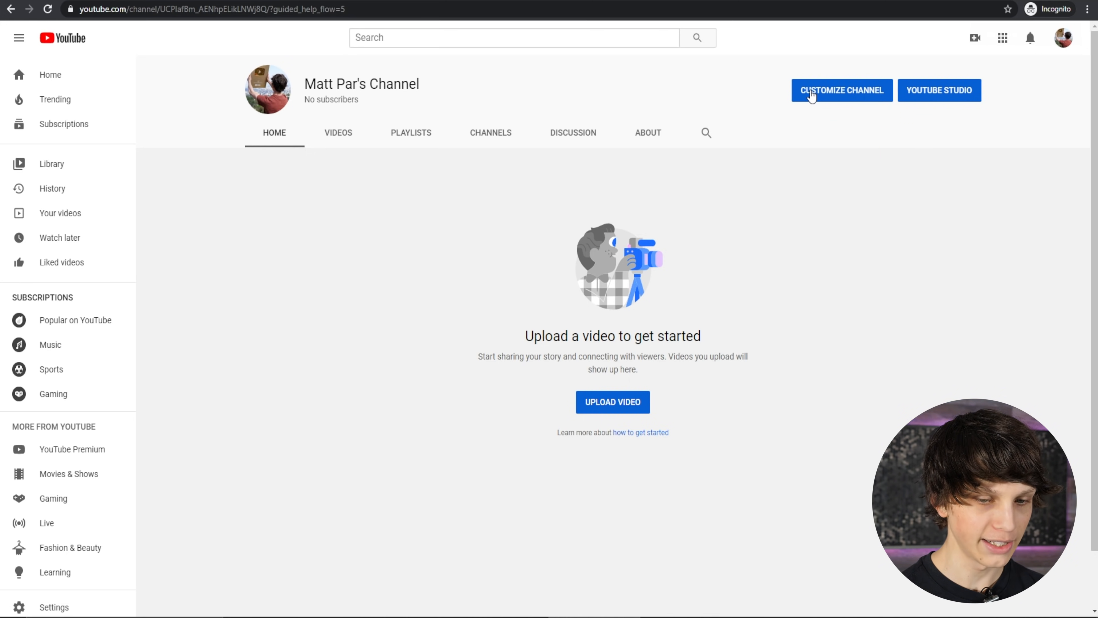
pyautogui.click(859, 90)
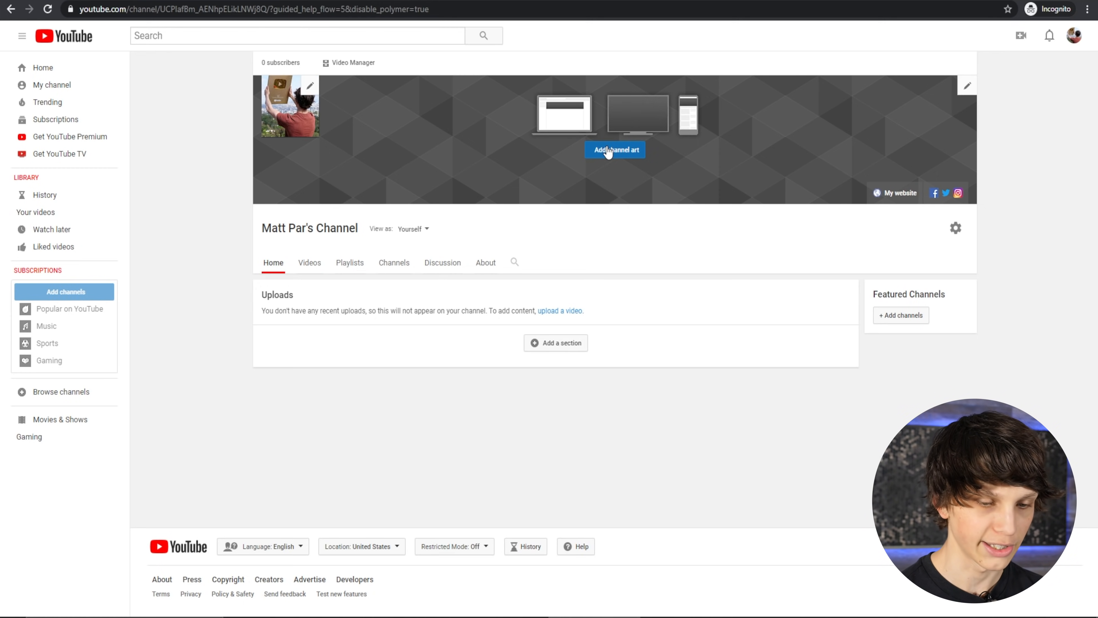
pyautogui.click(619, 157)
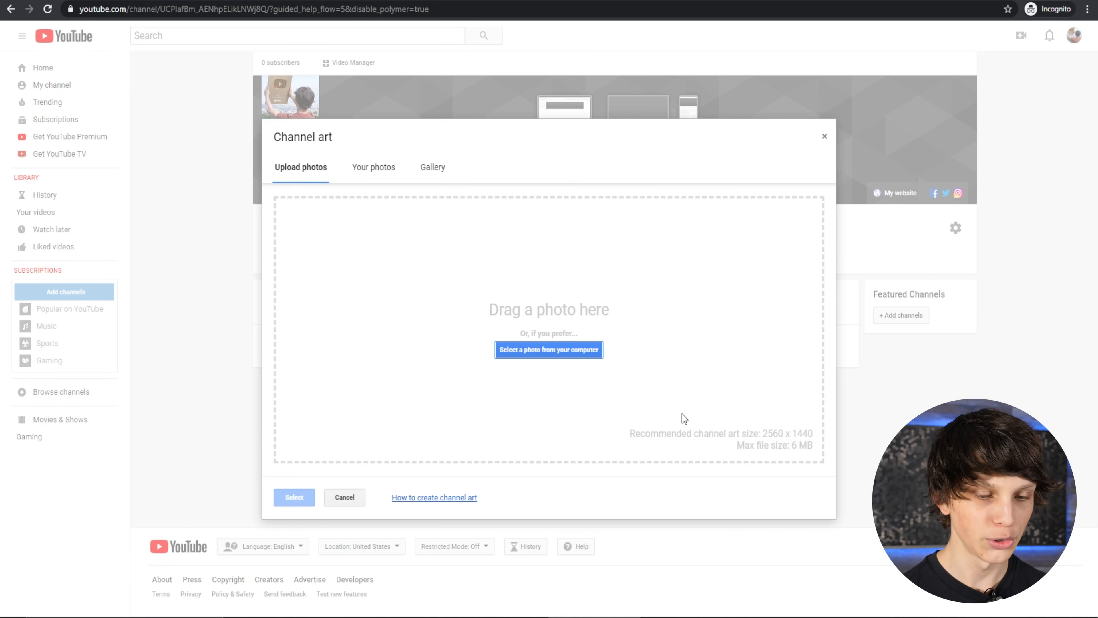
# Set the gallery photo of the snowy mountain valley as channel art, checking its crop and device previews
pyautogui.click(357, 173)
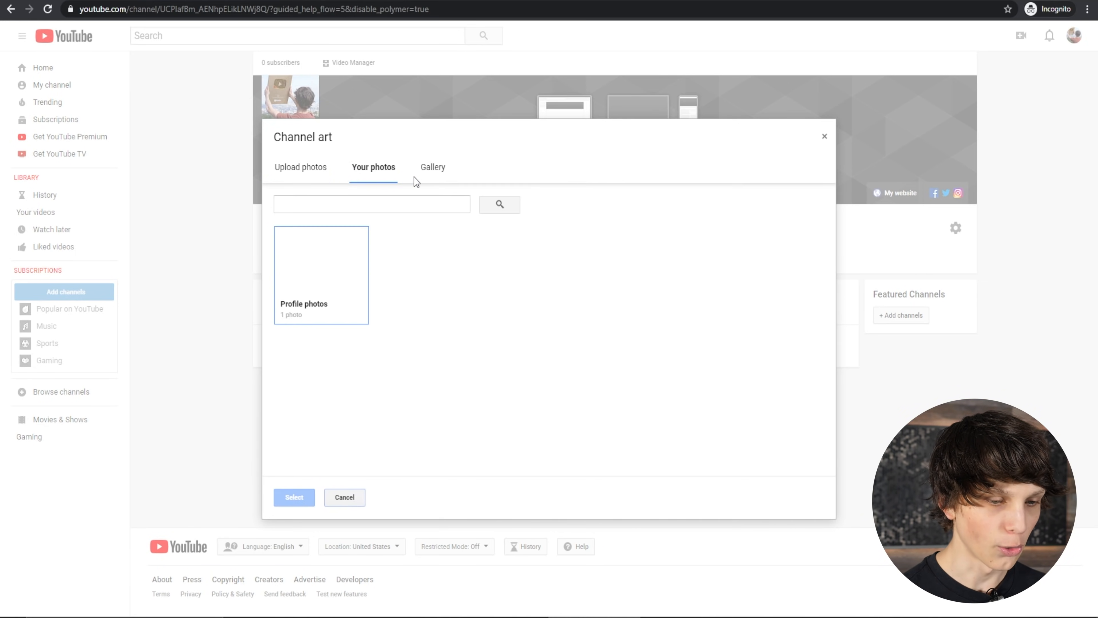
pyautogui.click(432, 173)
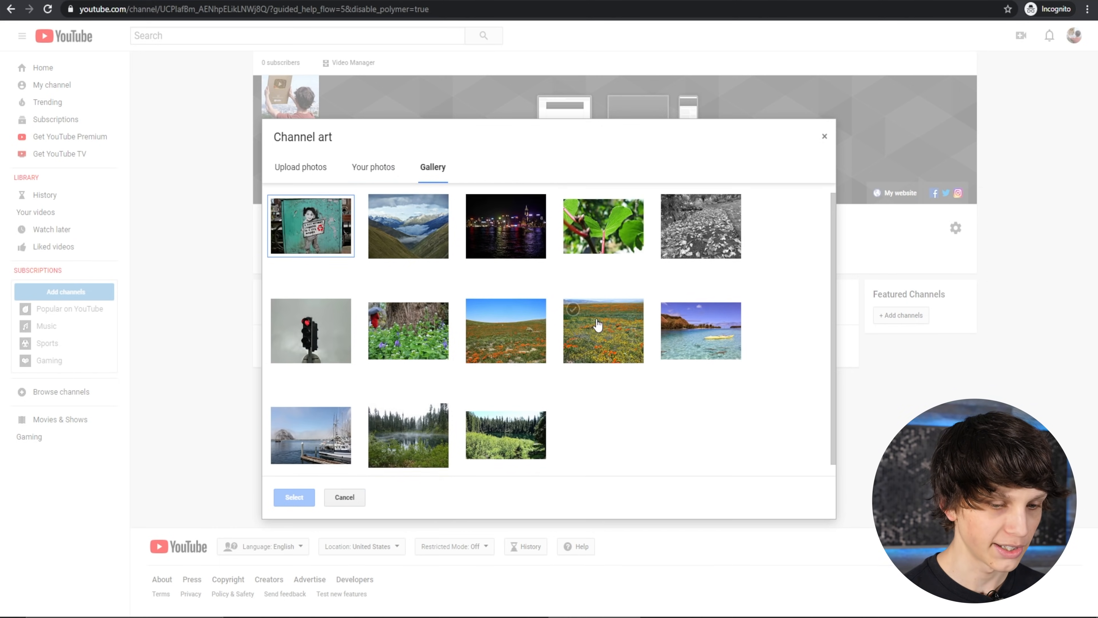
pyautogui.click(407, 238)
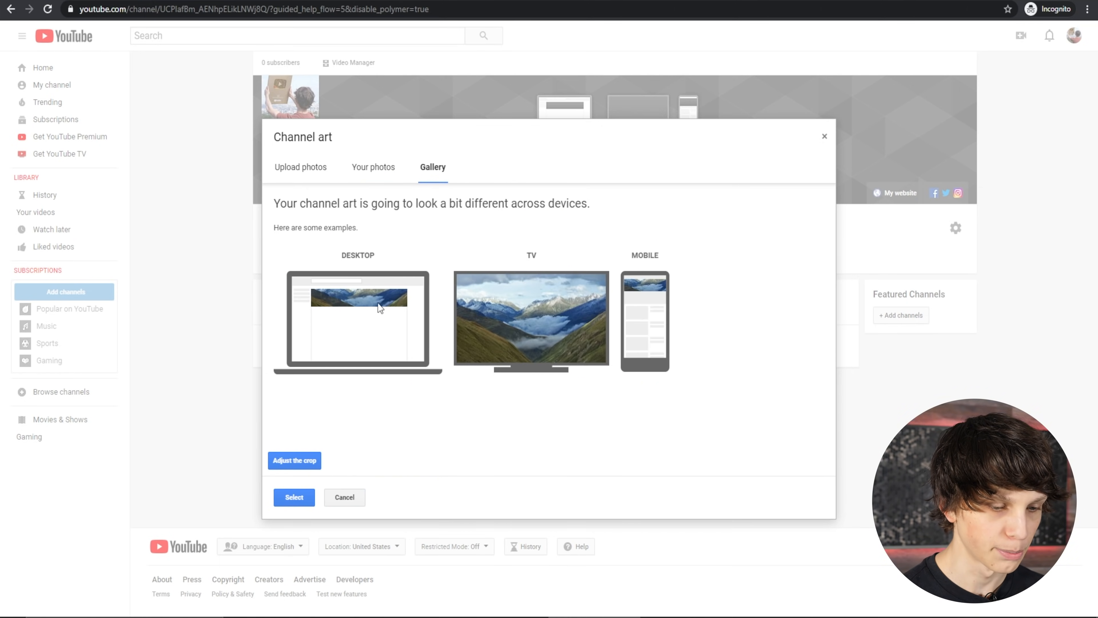
pyautogui.click(296, 461)
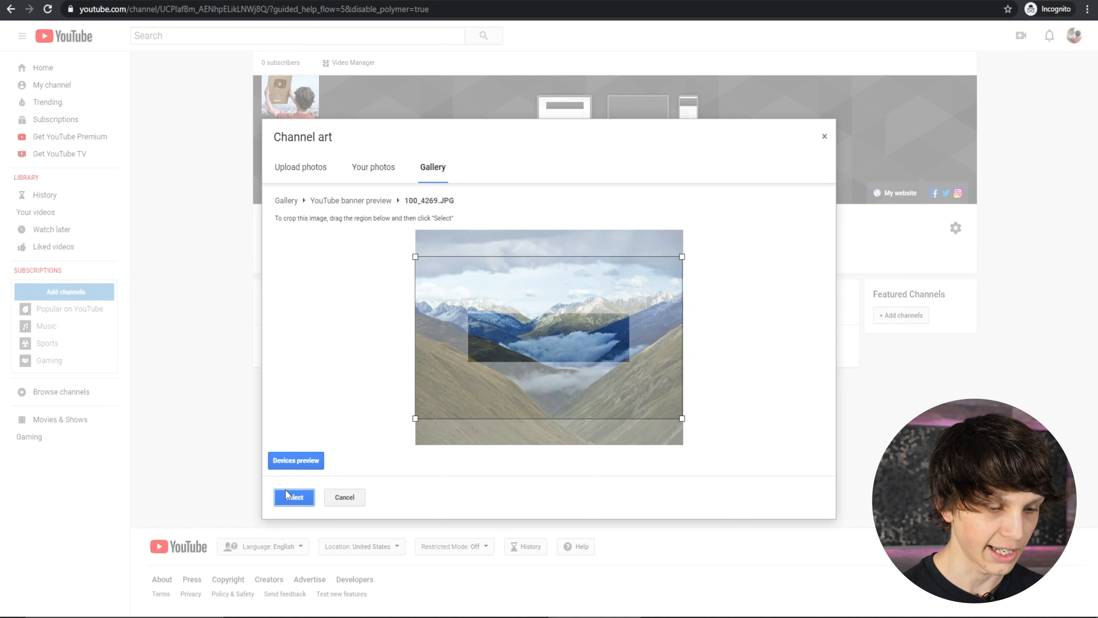
pyautogui.click(296, 461)
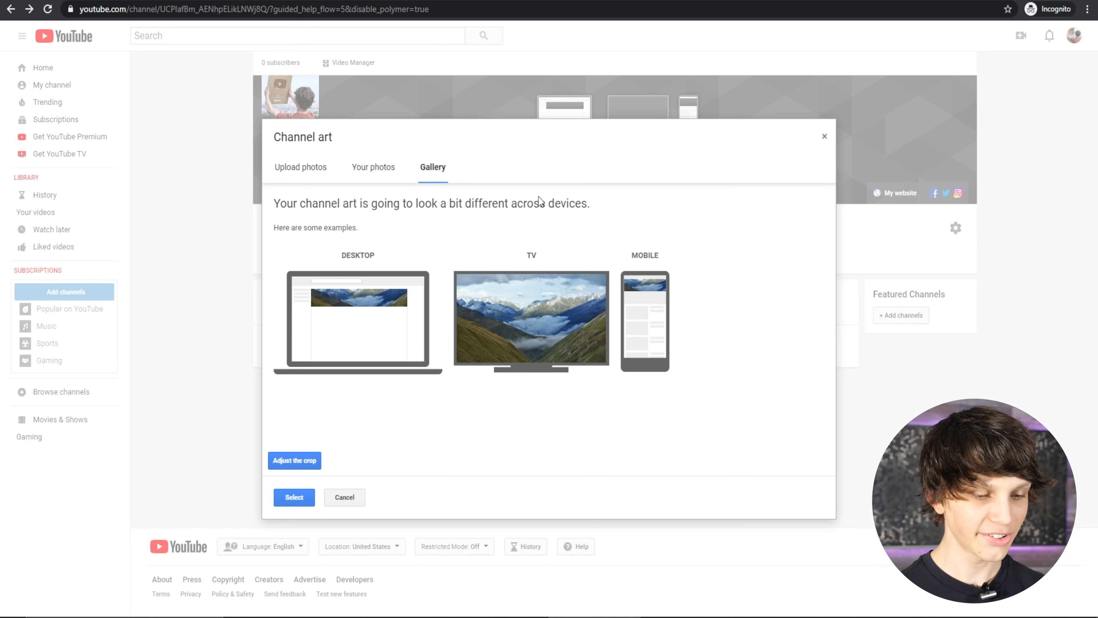
pyautogui.click(281, 497)
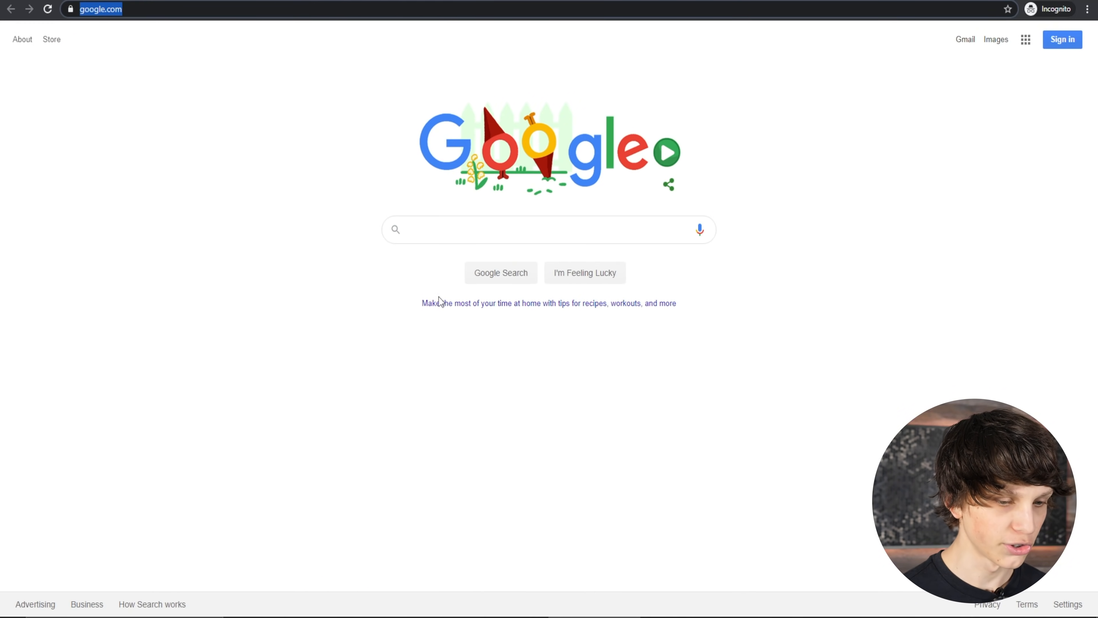
# Search Google for "custom subscribe link"
pyautogui.click(430, 239)
pyautogui.write('cutso')
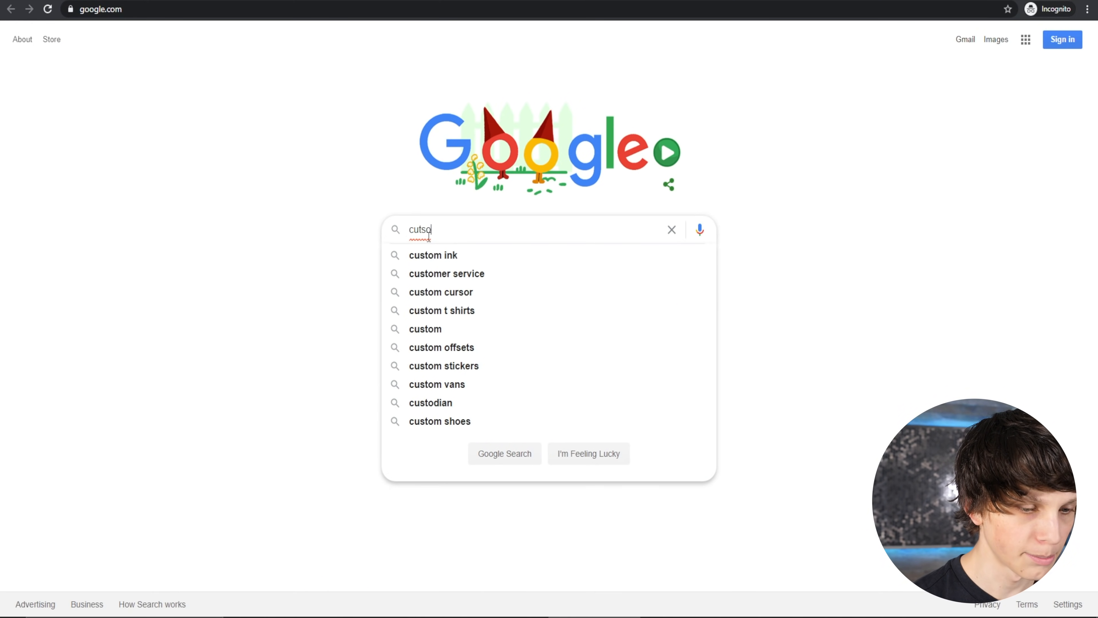
pyautogui.press('BackSpace')
pyautogui.press('BackSpace')
pyautogui.write('stom subs')
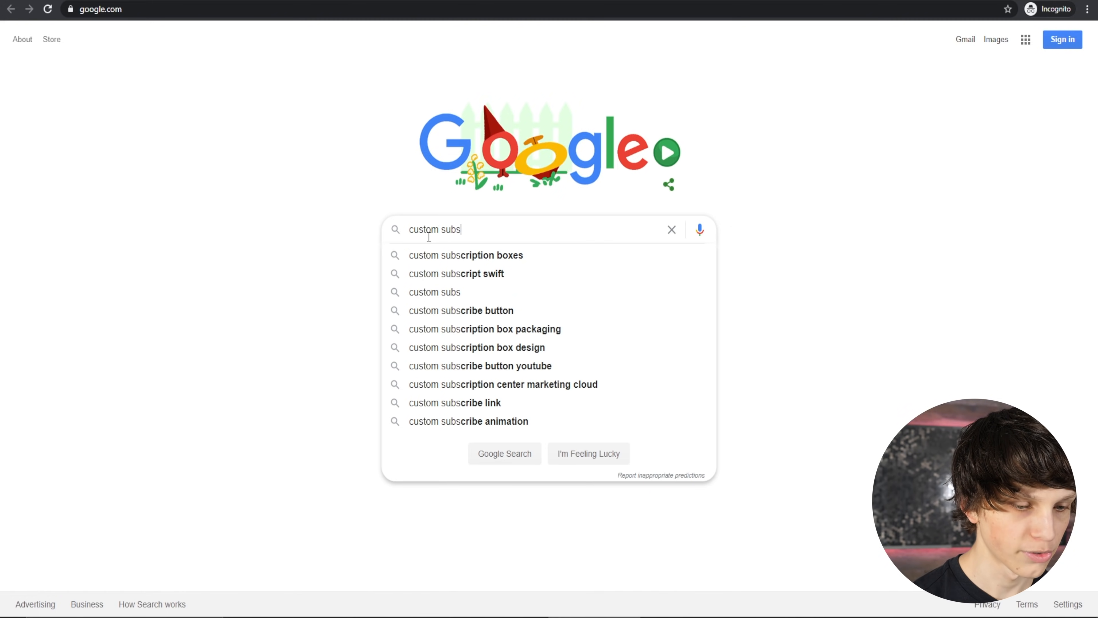
pyautogui.write('cribe linnk')
pyautogui.press('BackSpace')
pyautogui.press('BackSpace')
pyautogui.press('BackSpace')
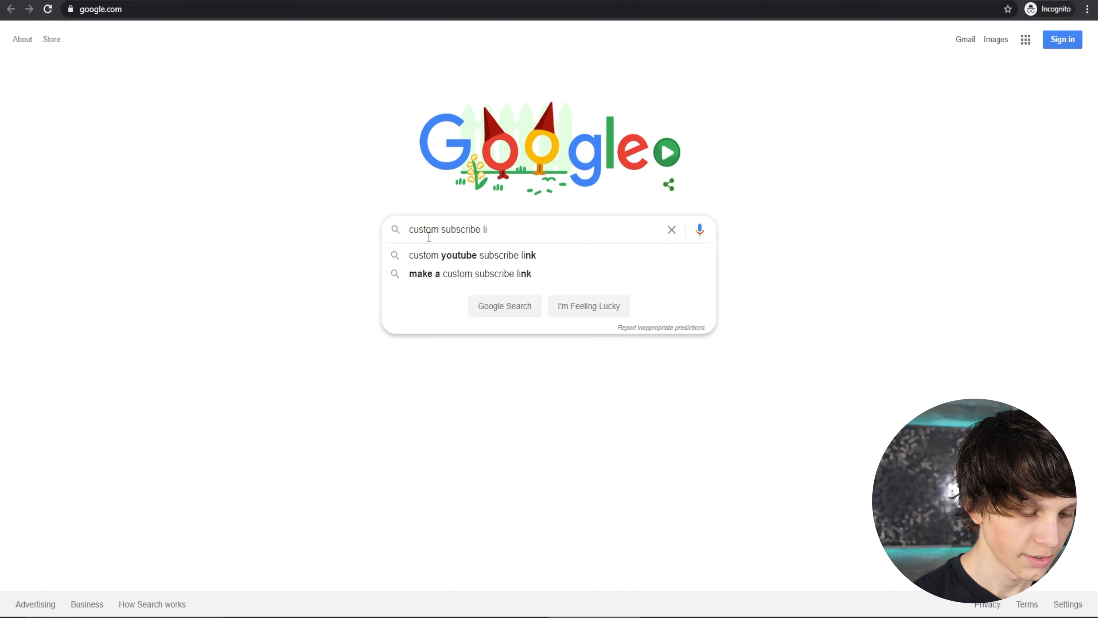
pyautogui.write('nk')
pyautogui.press('Return')
# Open the Medium article on getting more YouTube subscribers in 2020 and find its Step 2 instructions
pyautogui.scroll(-8, 118, 49)
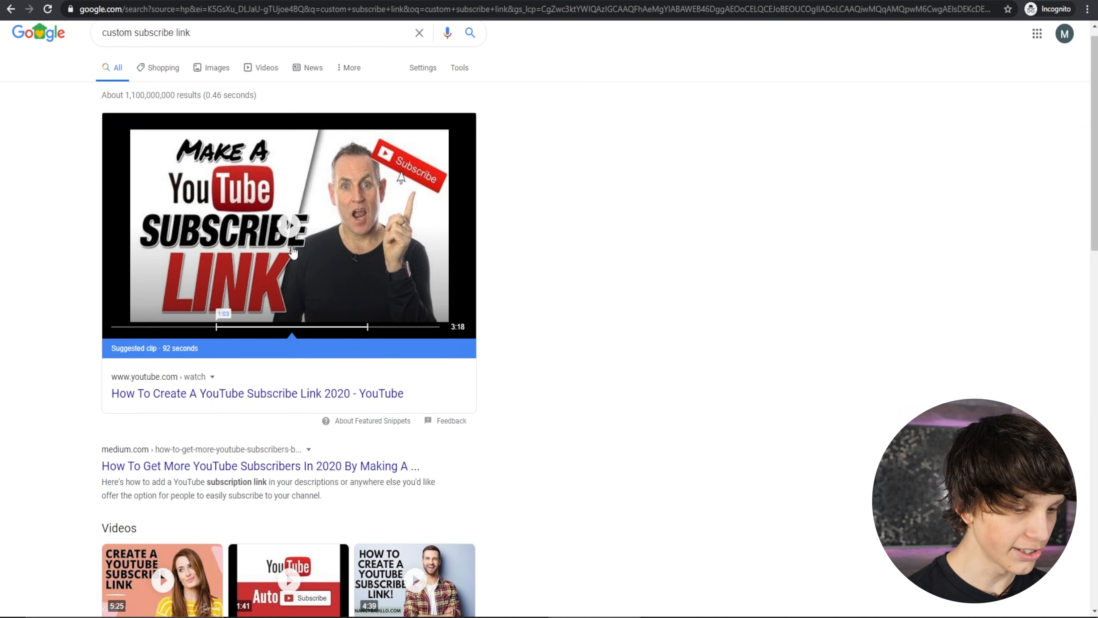
pyautogui.click(262, 111)
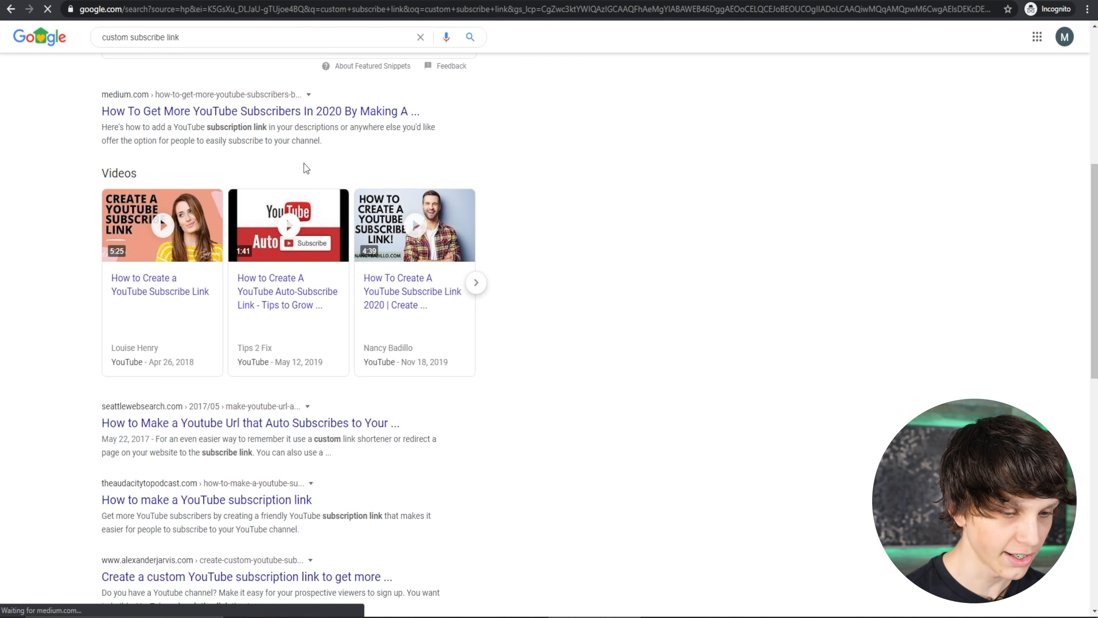
pyautogui.scroll(-12, 551, 342)
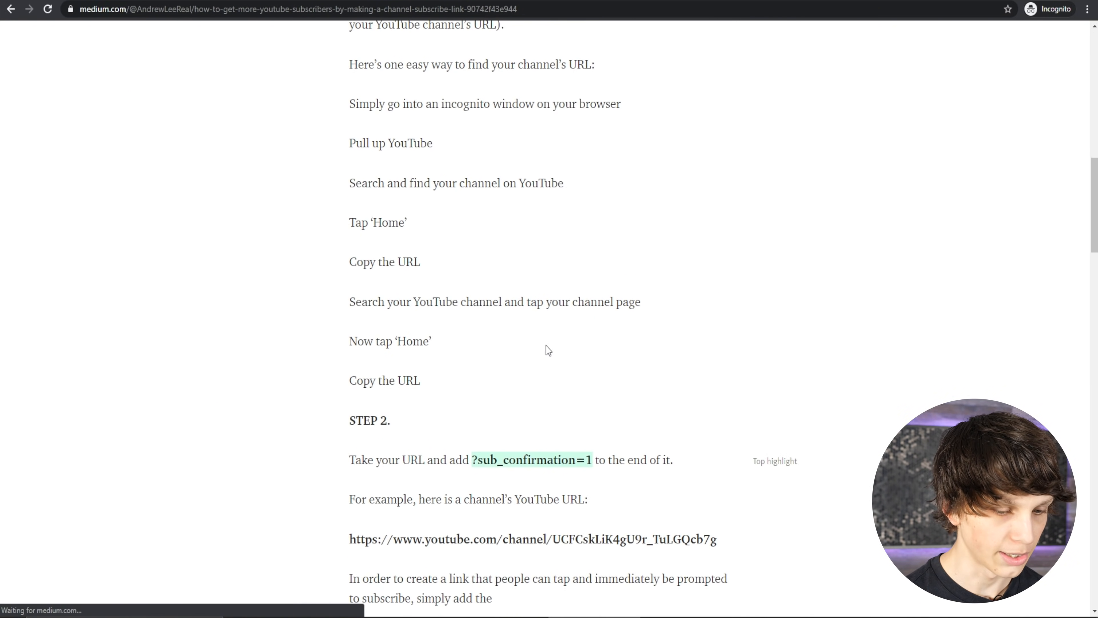
pyautogui.scroll(-5, 547, 346)
# Copy the highlighted suffix ?sub_confirmation=1 from Step 2 of the article
pyautogui.moveTo(480, 214)
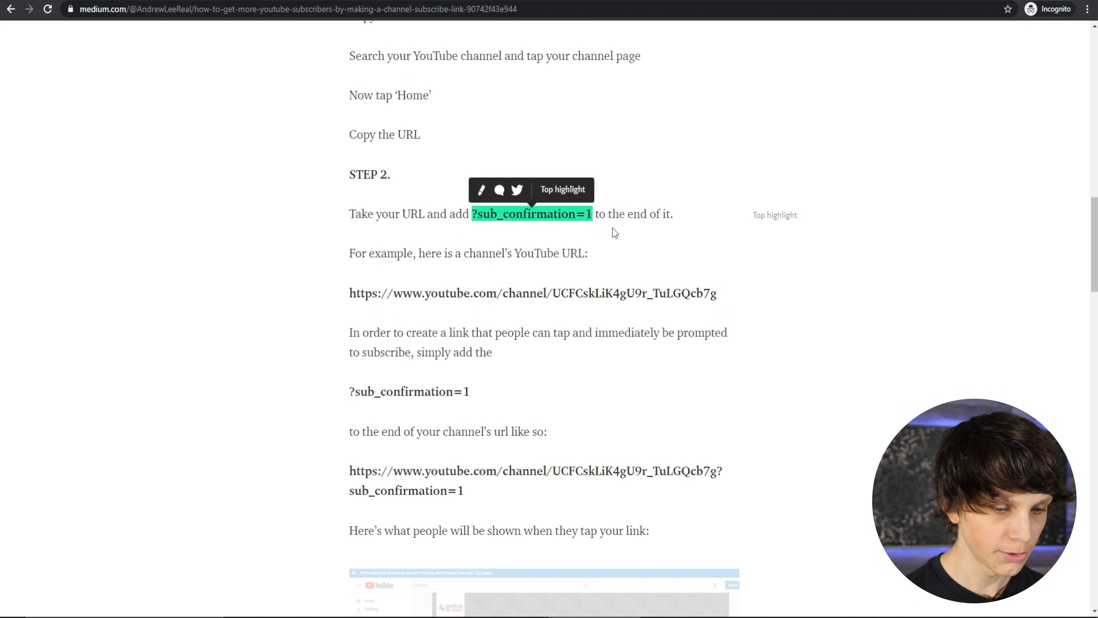
pyautogui.moveTo(594, 216); pyautogui.dragTo(471, 215)
pyautogui.rightClick(491, 219)
pyautogui.click(497, 226)
# Return to the YouTube channel page and replace everything after the channel ID in its address with ?sub_confirmation=1
pyautogui.hotkey('alt', 'Left')
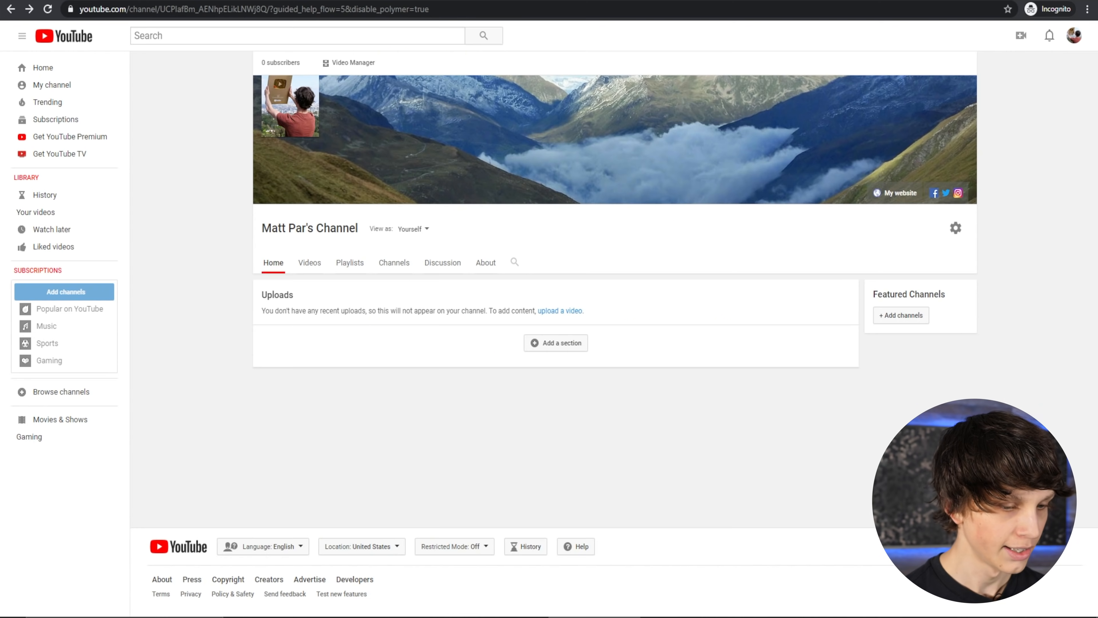
pyautogui.moveTo(267, 10); pyautogui.dragTo(618, 4)
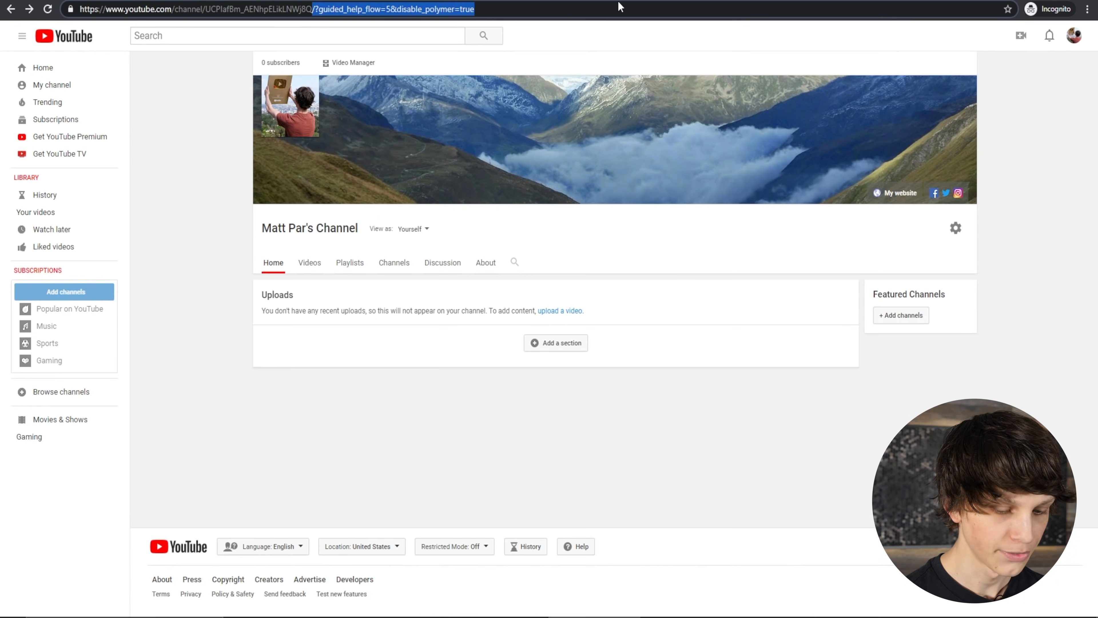
pyautogui.press('BackSpace')
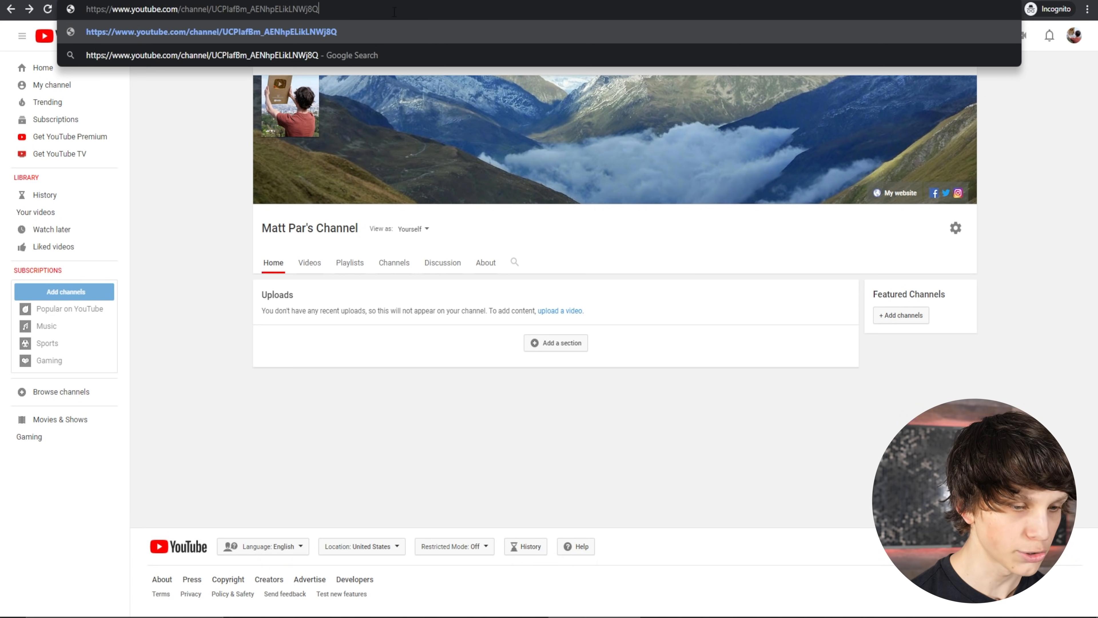
pyautogui.hotkey('ctrl', 'v')
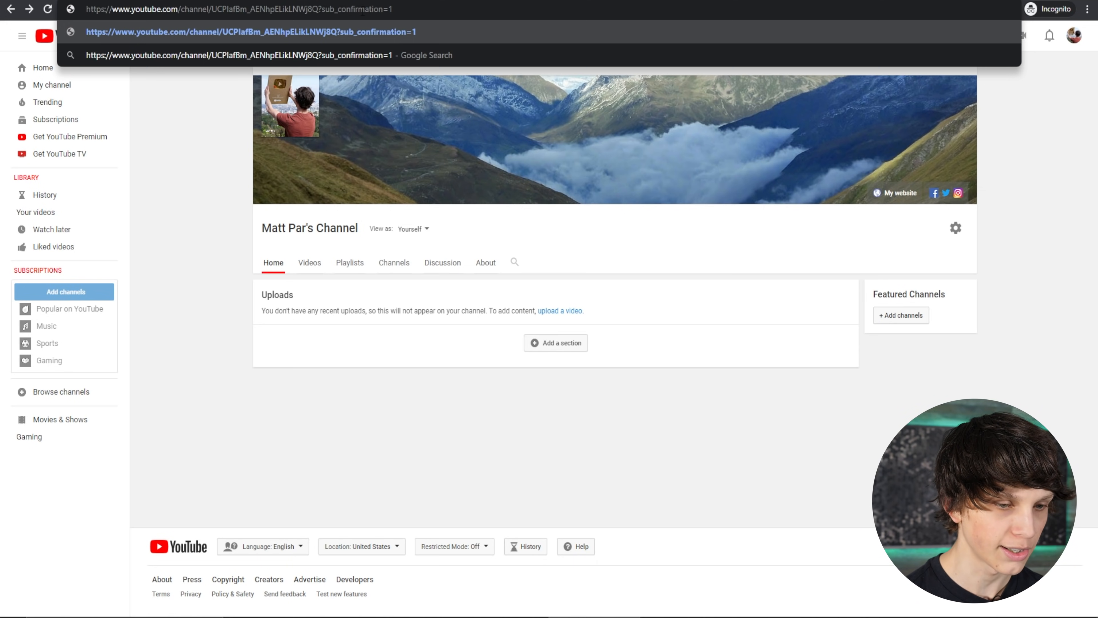
# Copy the complete channel subscribe link ending in ?sub_confirmation=1 from the address
pyautogui.moveTo(402, 10); pyautogui.dragTo(103, 16)
pyautogui.rightClick(132, 10)
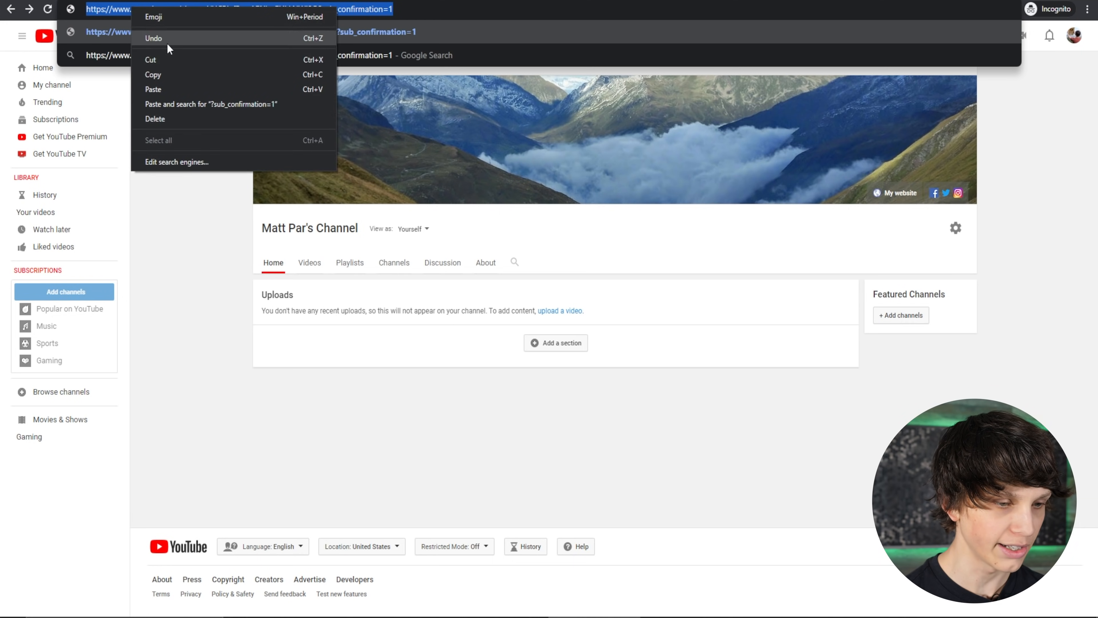
pyautogui.click(172, 71)
pyautogui.click(205, 147)
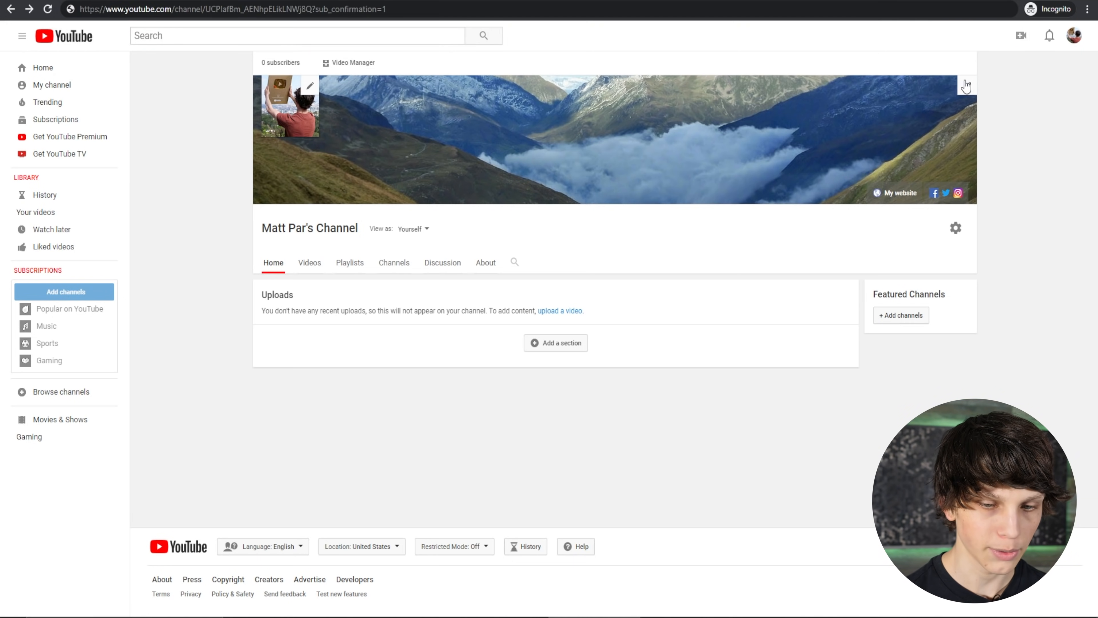
# Replace the My website custom link with the copied subscribe link, title it SUBSCRIBE HERE!, and save the links
pyautogui.click(965, 88)
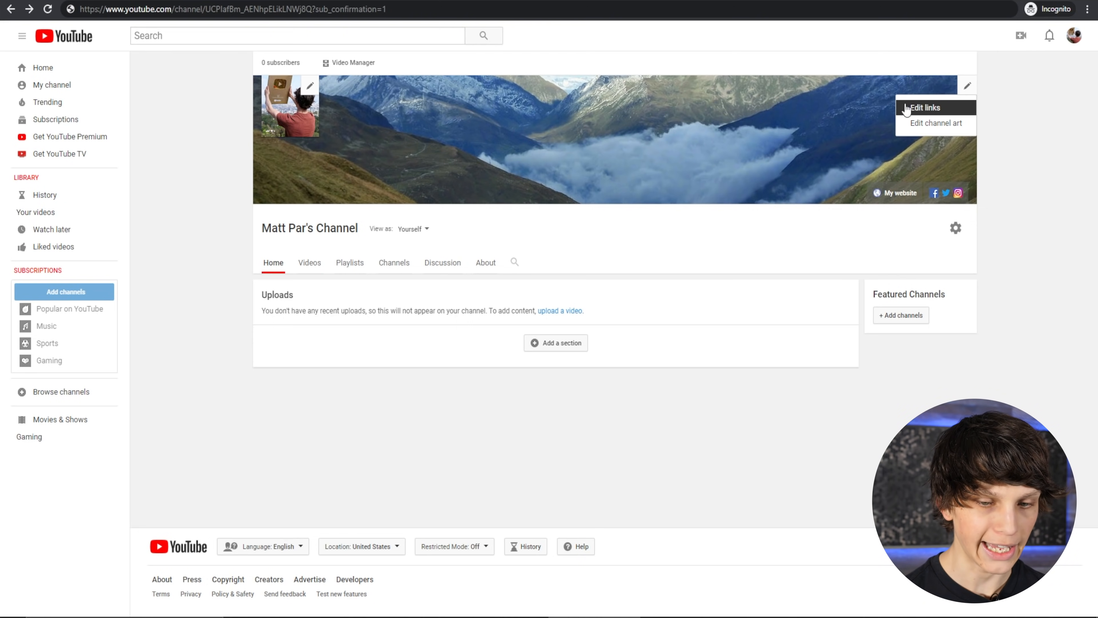
pyautogui.click(924, 107)
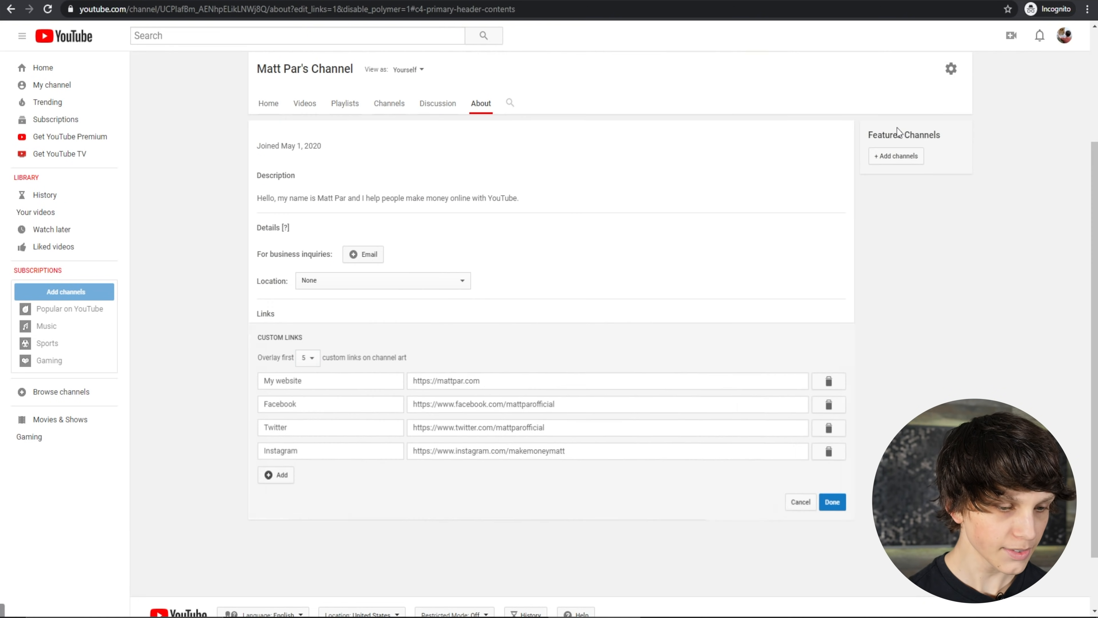
pyautogui.tripleClick(479, 380)
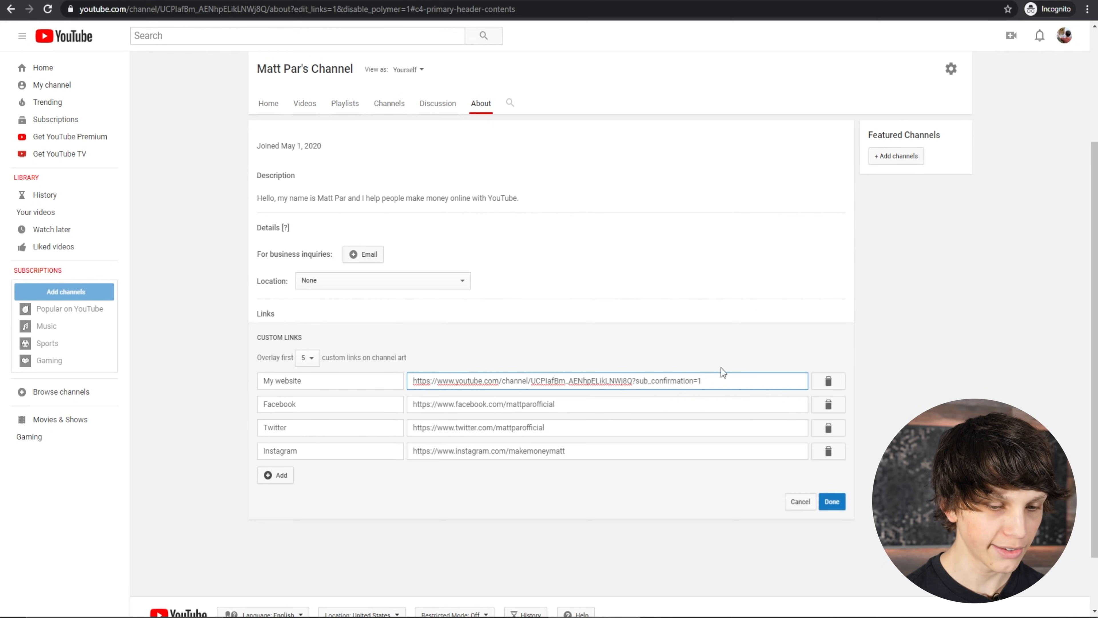
pyautogui.moveTo(361, 385); pyautogui.dragTo(207, 379)
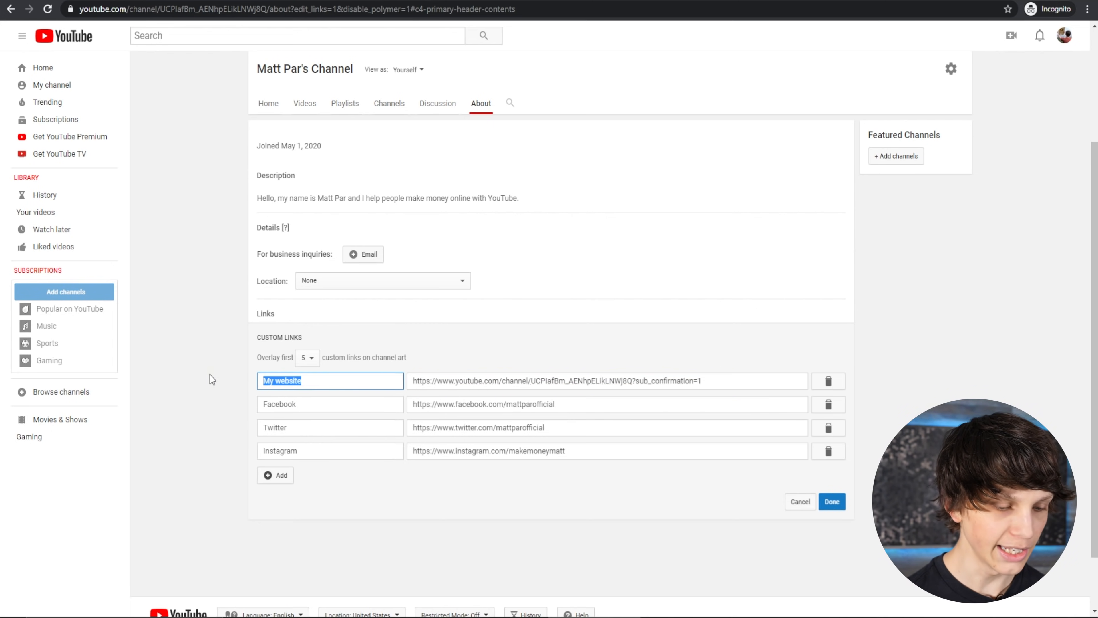
pyautogui.write('SUBSCRI')
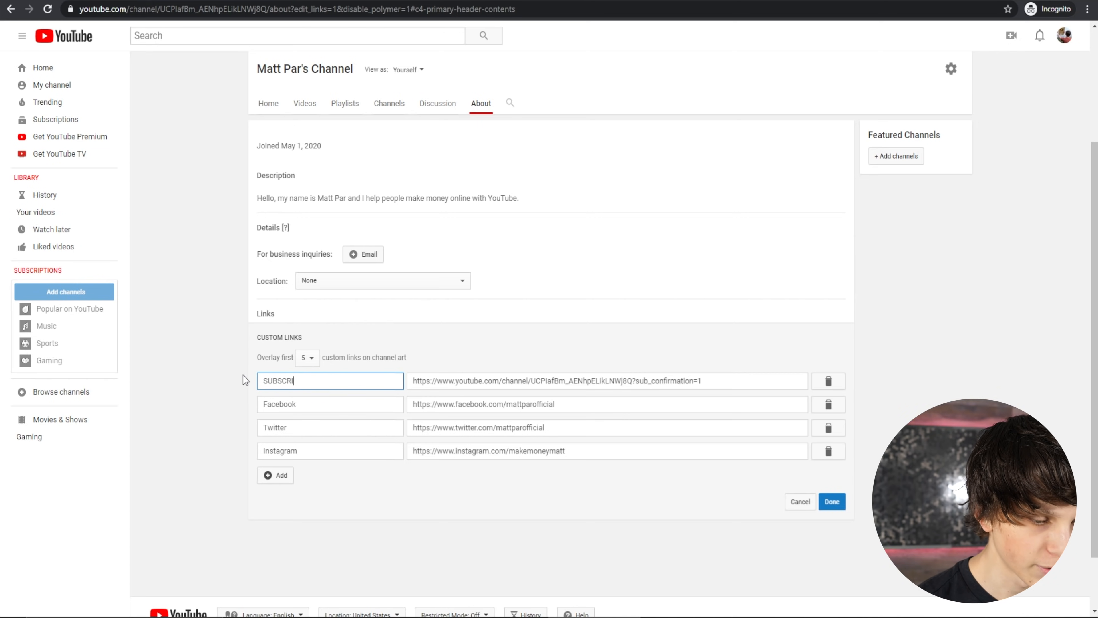
pyautogui.write('BE HERE')
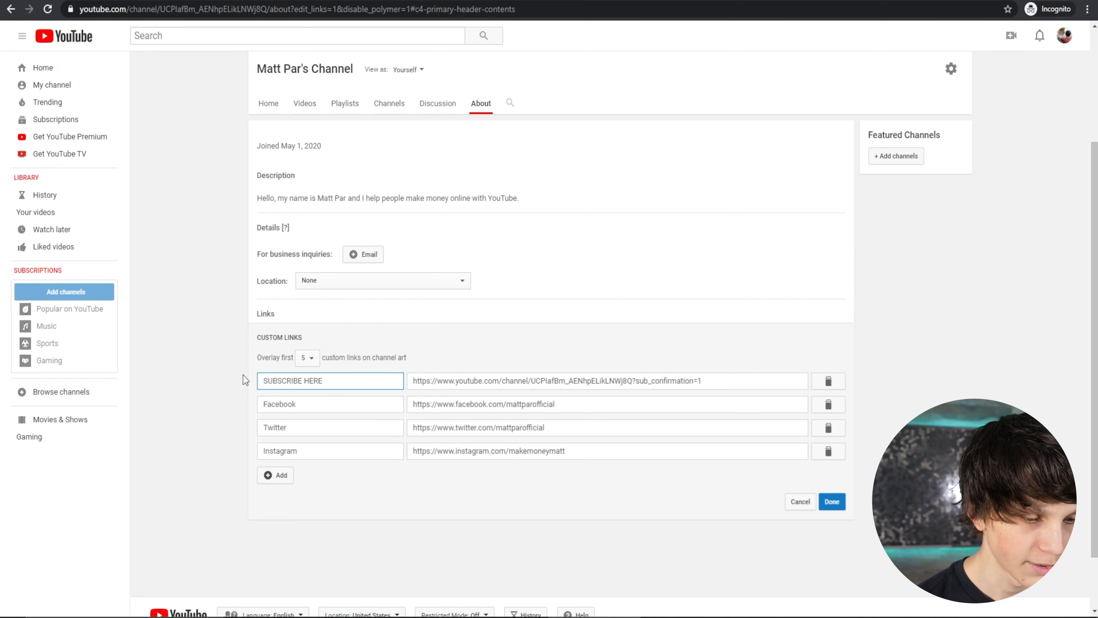
pyautogui.click(843, 507)
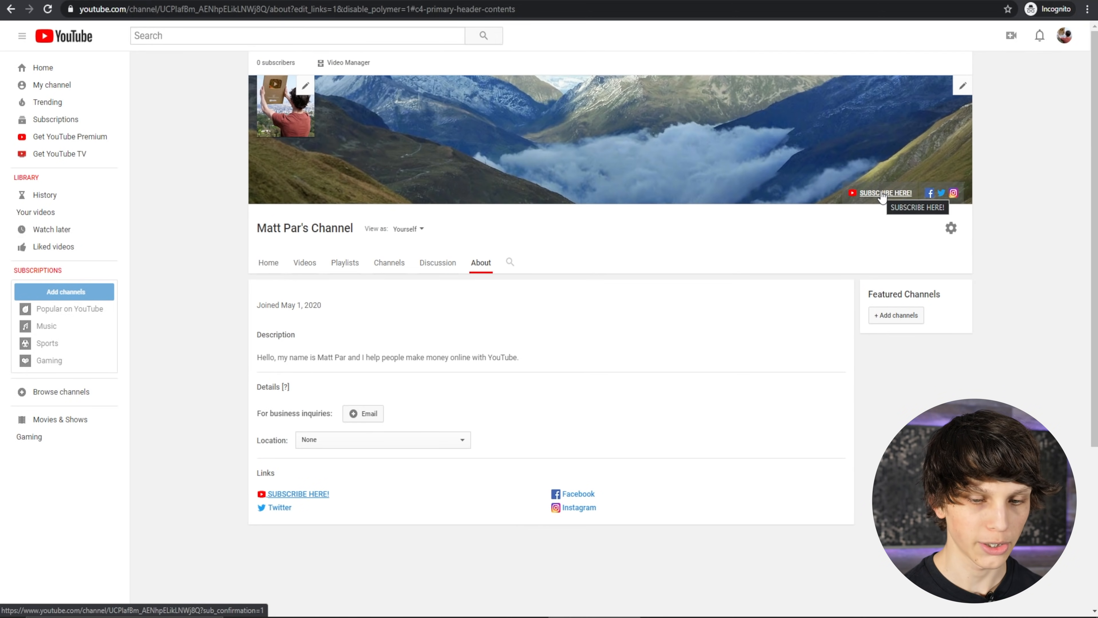
# Test the SUBSCRIBE HERE! link on the channel banner and cancel the subscription confirmation
pyautogui.click(883, 196)
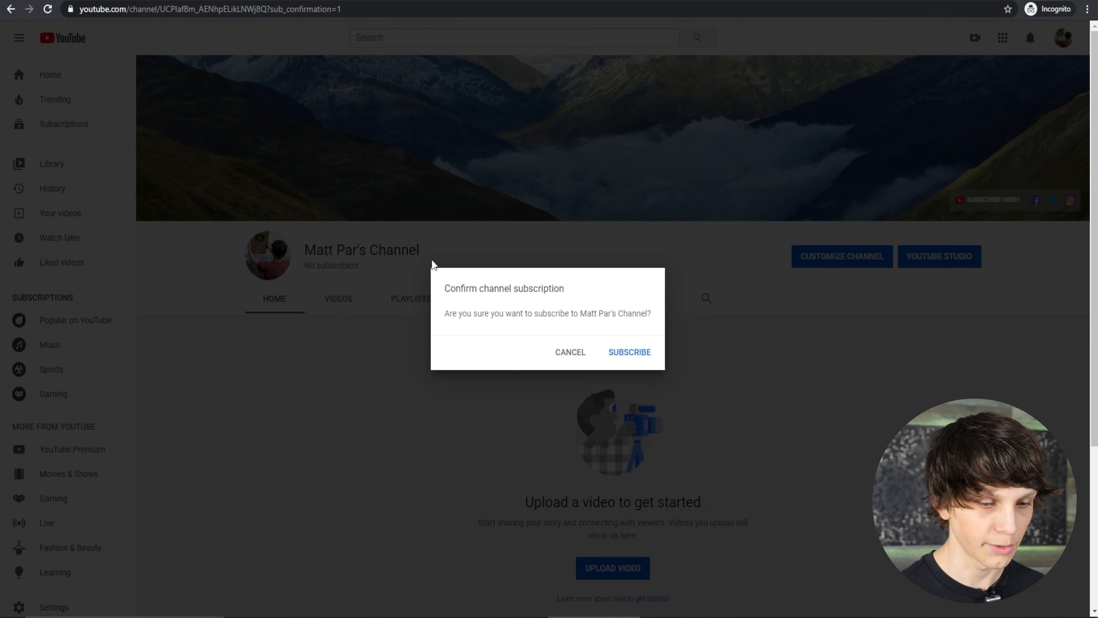
pyautogui.moveTo(441, 286); pyautogui.dragTo(622, 314)
pyautogui.click(627, 318)
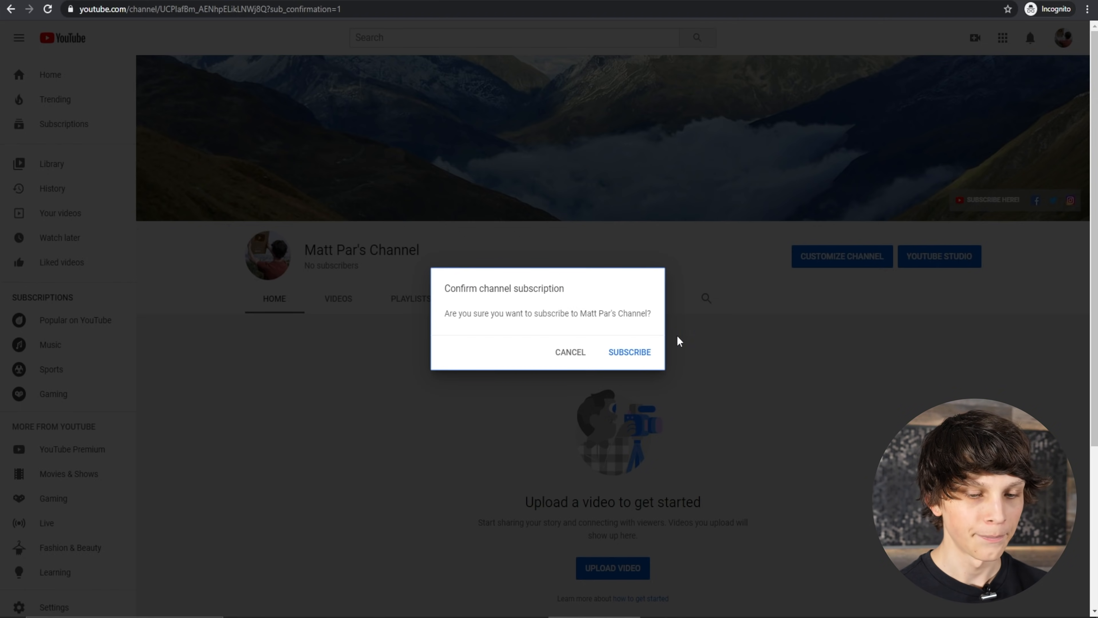
pyautogui.click(583, 353)
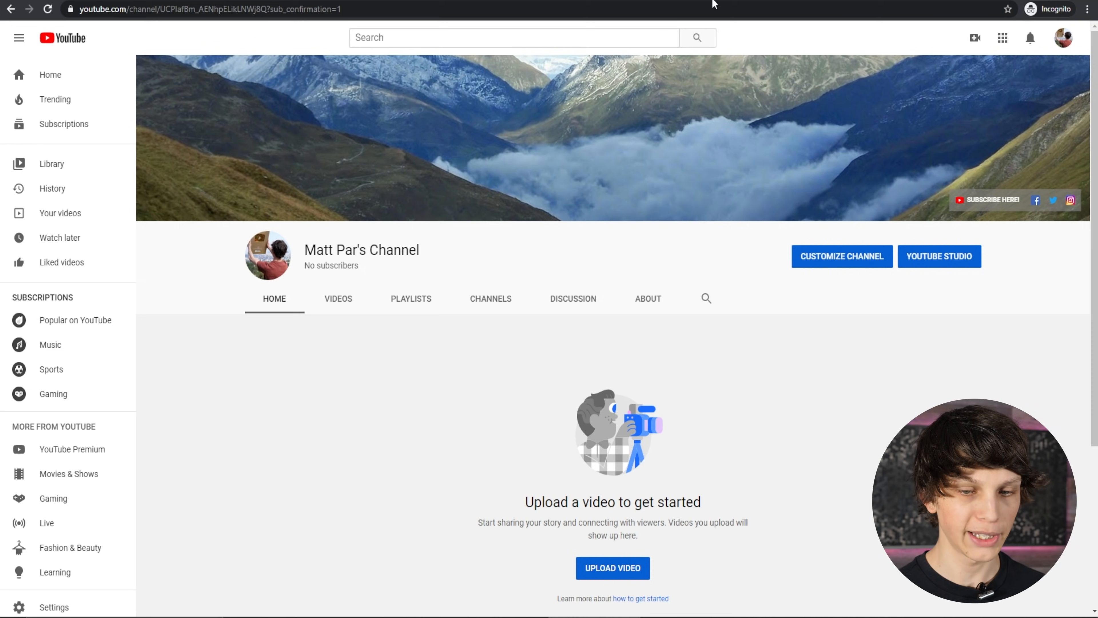
# Open the channel status and features page from the YouTube account settings
pyautogui.click(1064, 39)
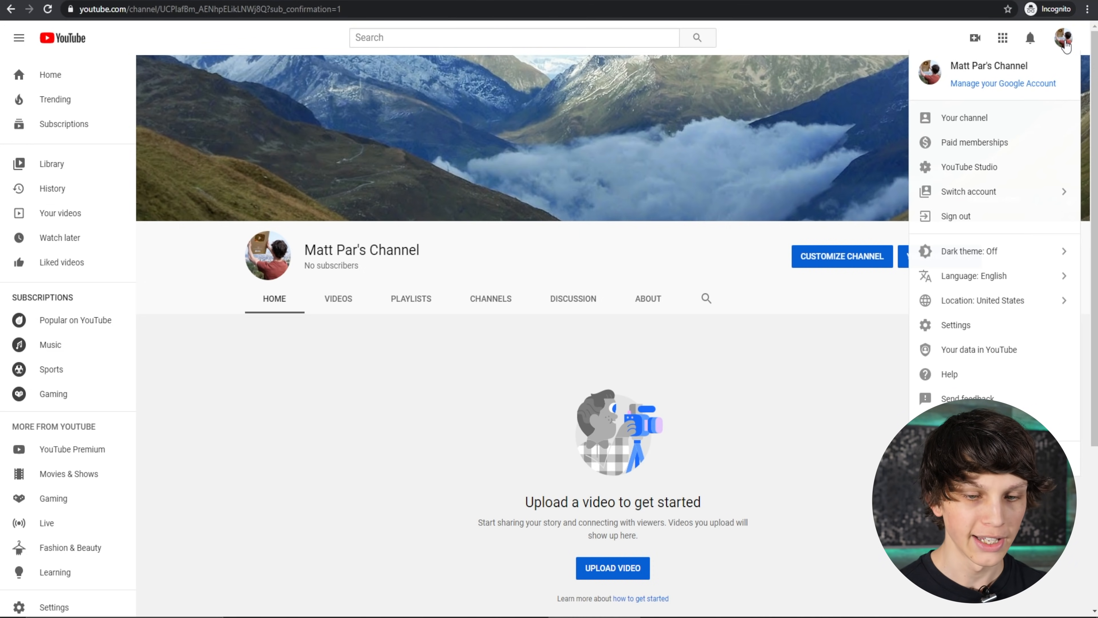
pyautogui.click(926, 324)
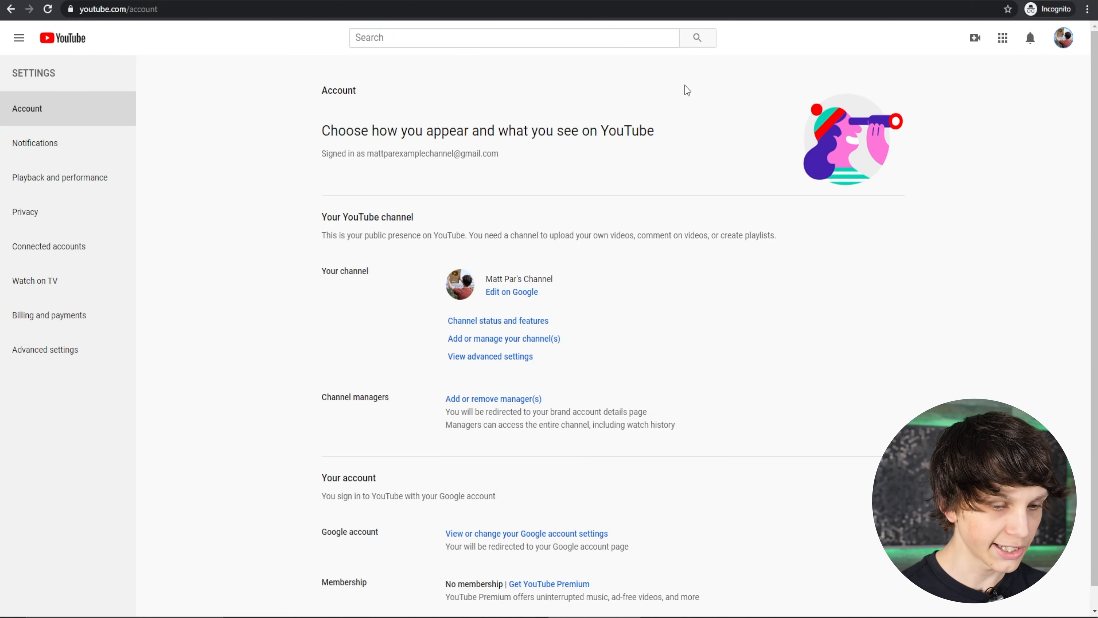
pyautogui.scroll(-1, 687, 90)
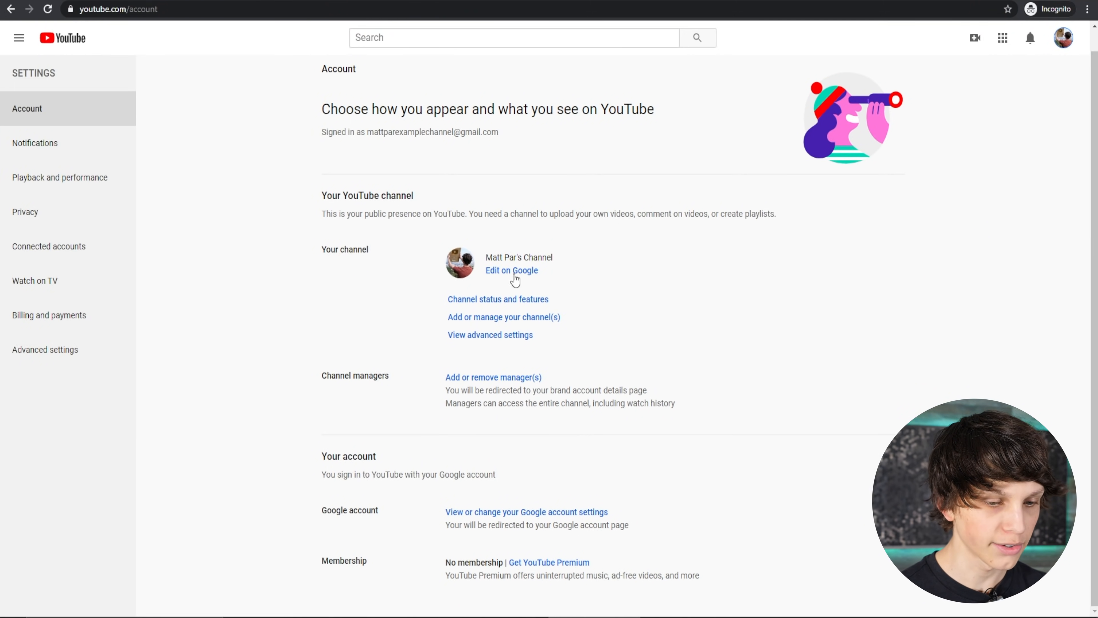
pyautogui.click(473, 304)
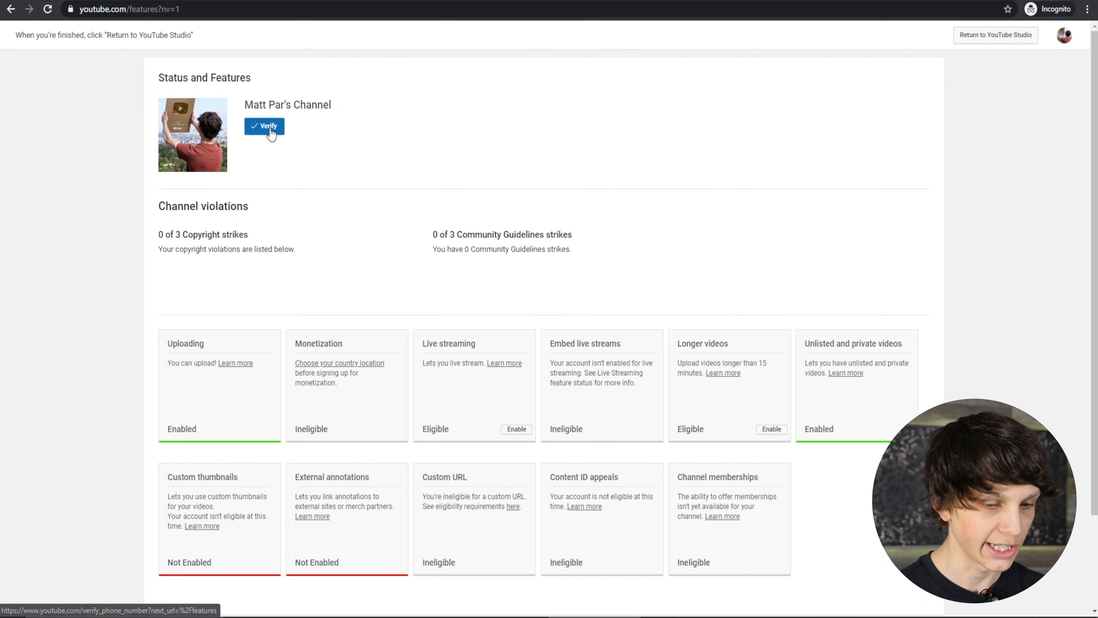
# Review the channel's feature cards, including live streaming, longer videos and custom URL
pyautogui.scroll(-3, 309, 155)
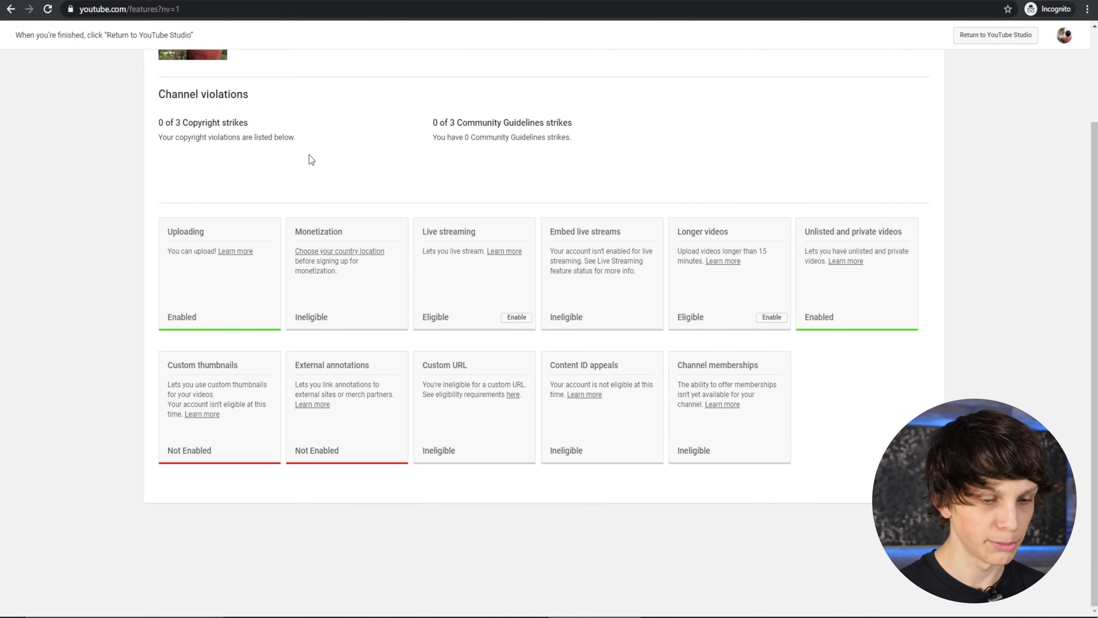
pyautogui.moveTo(354, 270); pyautogui.dragTo(301, 221)
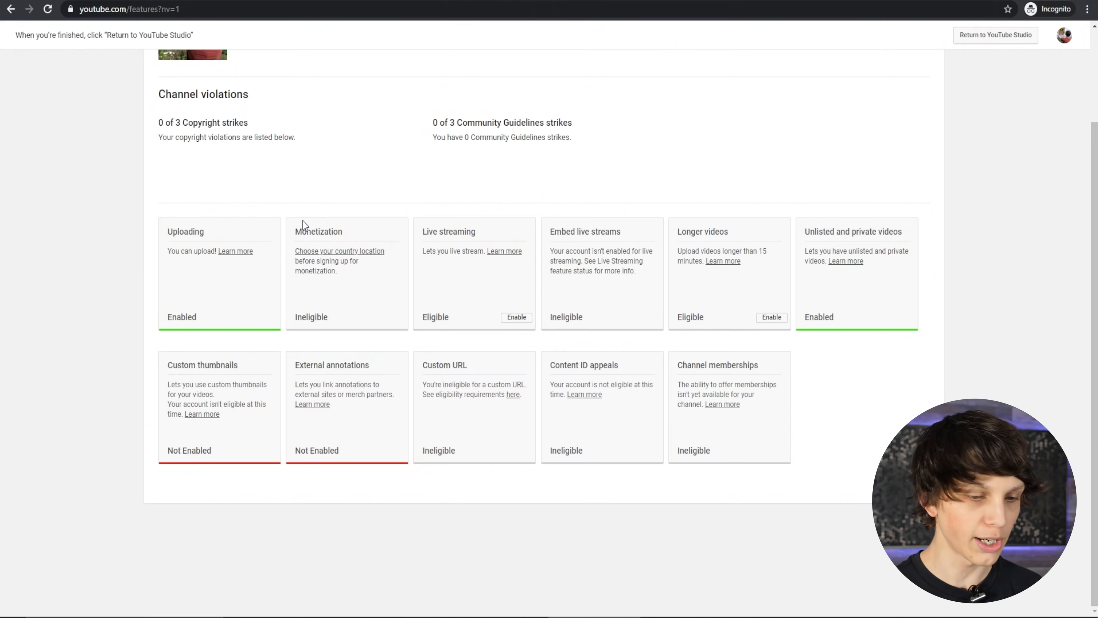
pyautogui.moveTo(423, 232); pyautogui.dragTo(519, 252)
pyautogui.moveTo(681, 231); pyautogui.dragTo(768, 271)
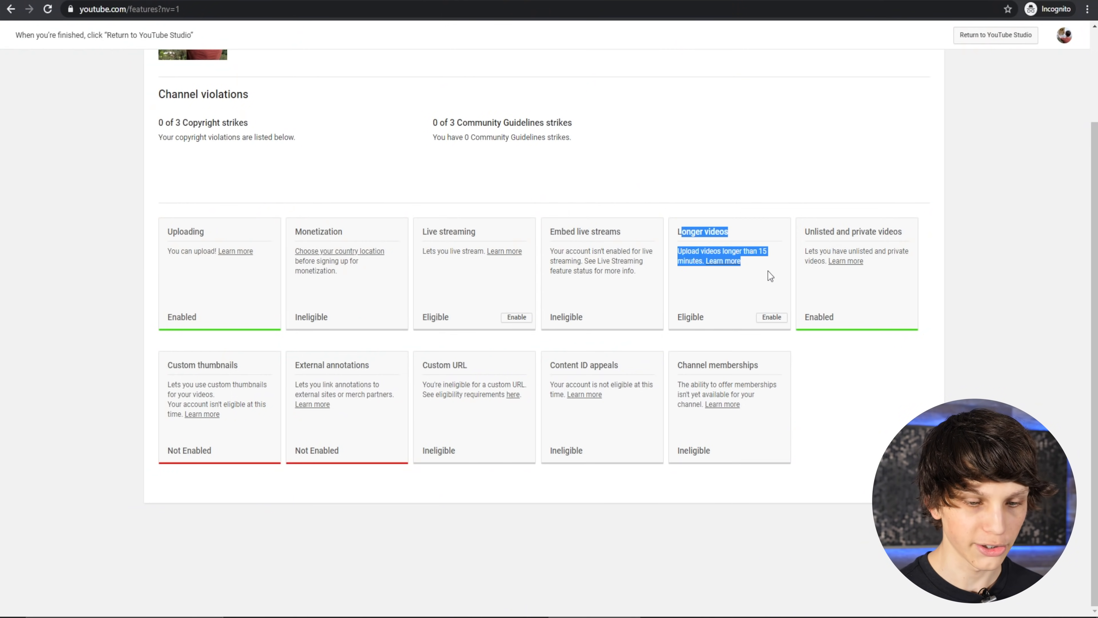
pyautogui.click(768, 270)
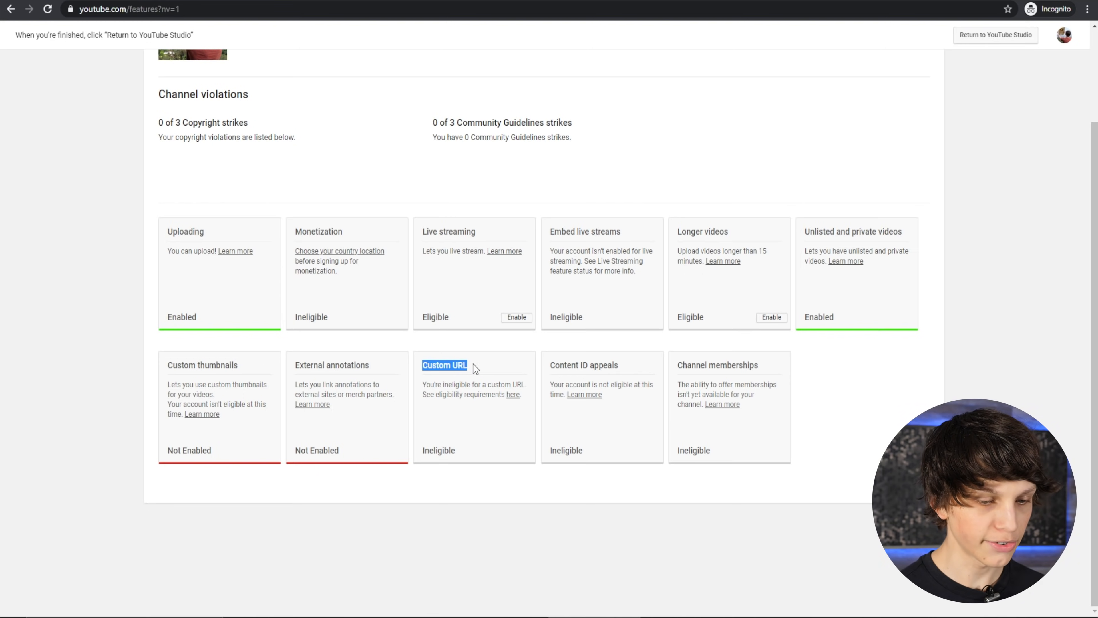
pyautogui.moveTo(469, 363); pyautogui.dragTo(529, 397)
pyautogui.click(527, 413)
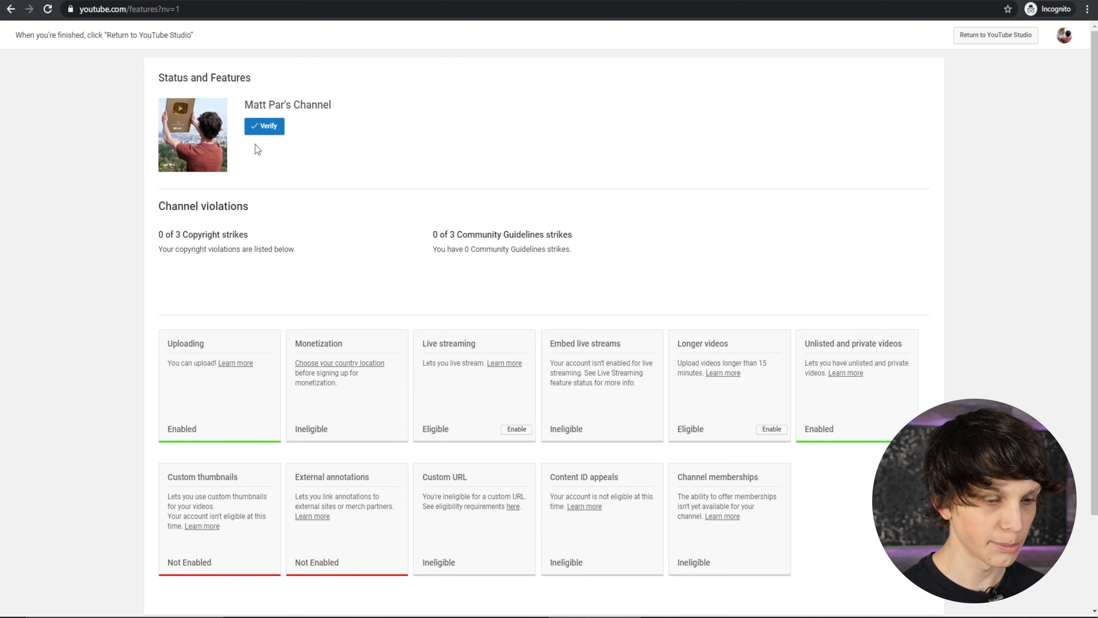
# Start the channel's phone verification, choose an automated voice call for the code, and confirm the phone is ready
pyautogui.click(262, 135)
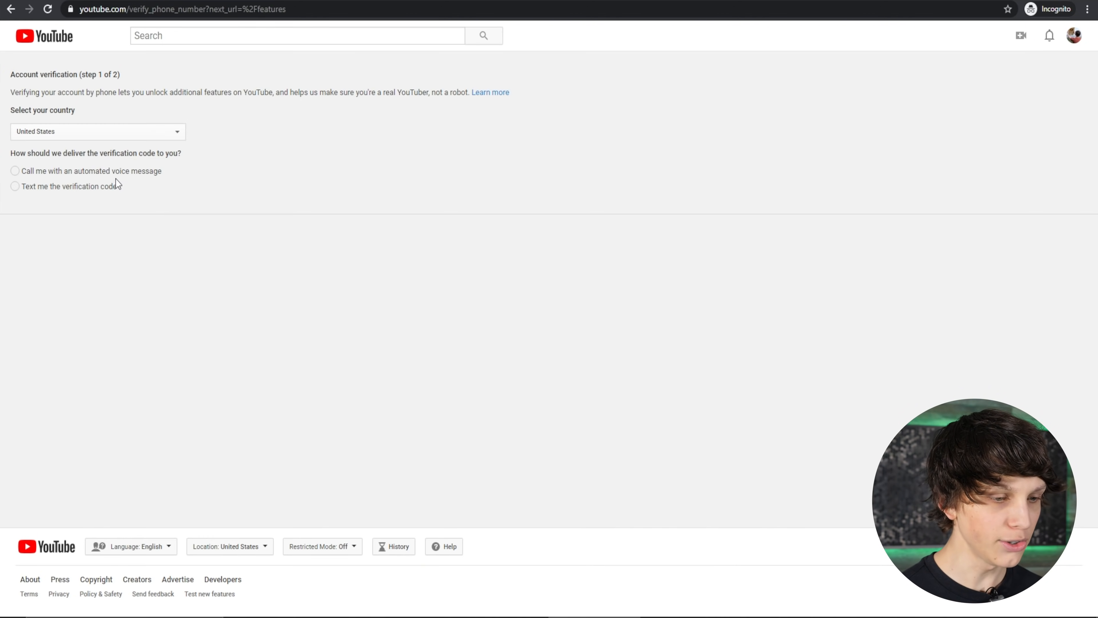
pyautogui.click(106, 171)
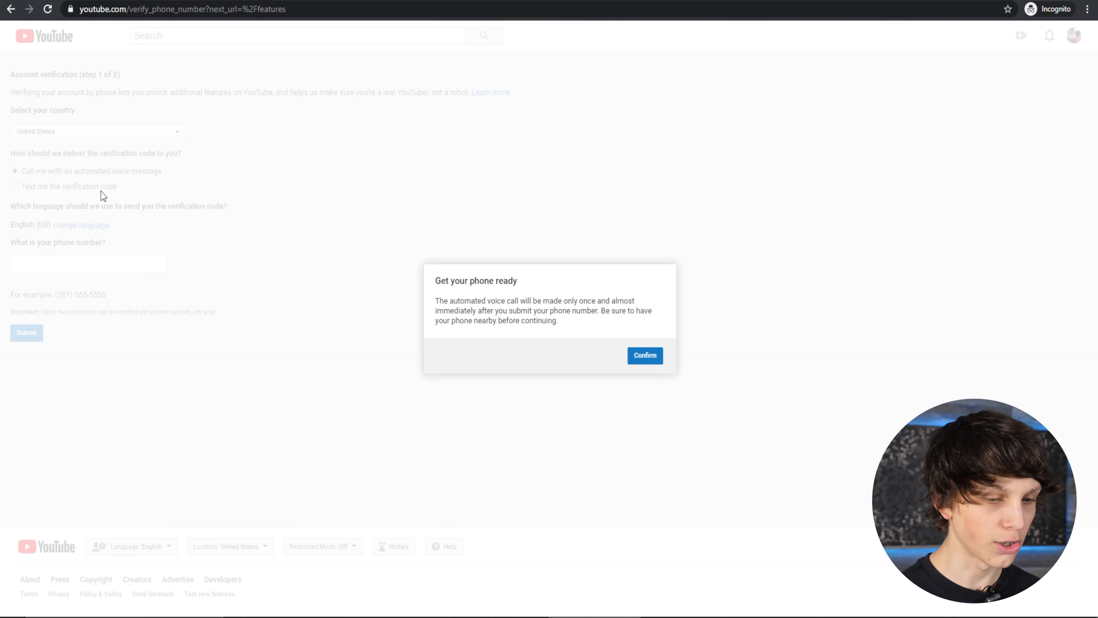
pyautogui.click(657, 365)
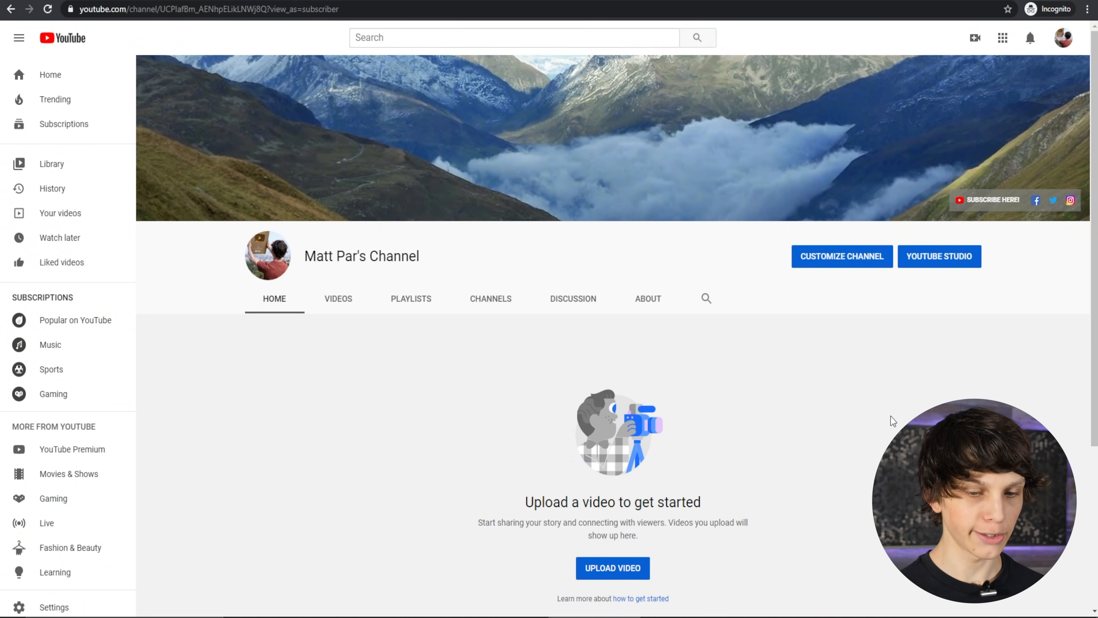
# Open the About section in channel customization and set the channel's location to United States
pyautogui.click(818, 260)
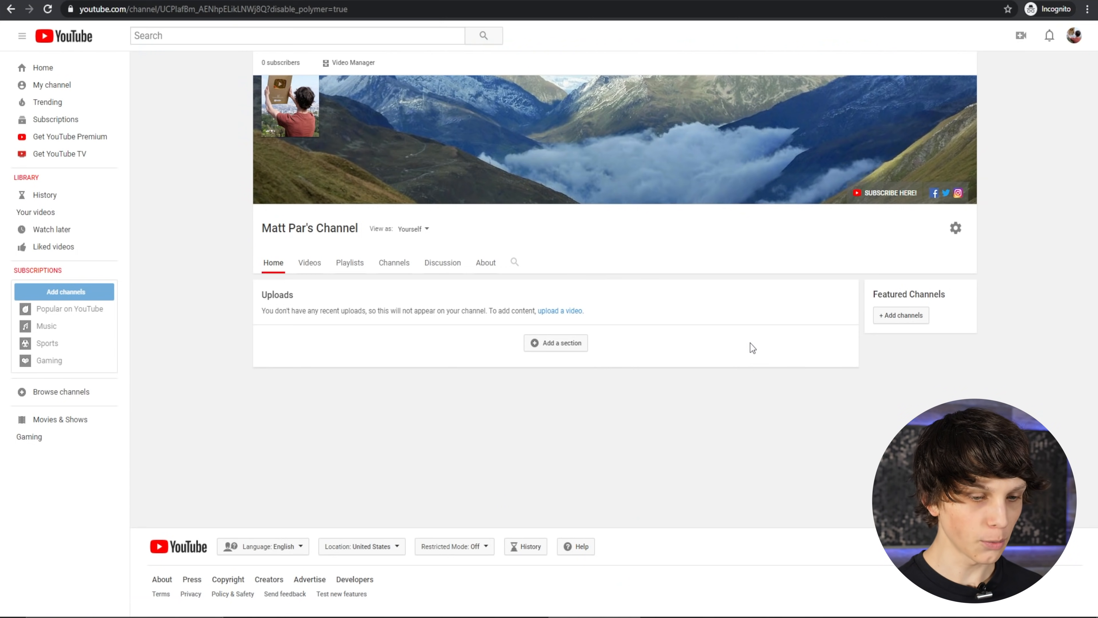
pyautogui.click(493, 261)
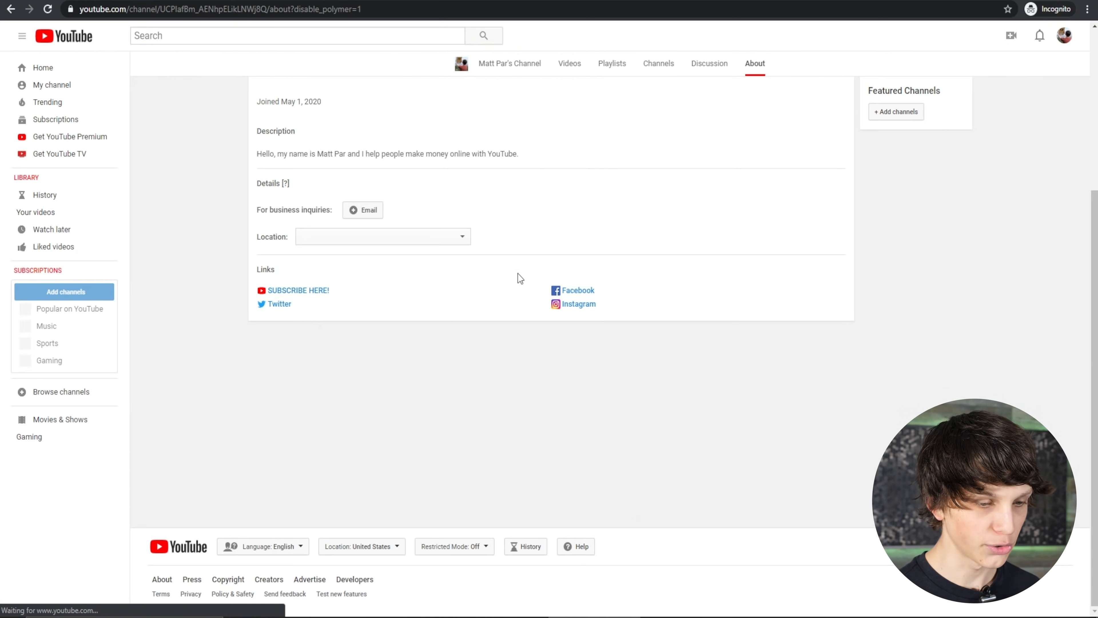
pyautogui.scroll(1, 418, 265)
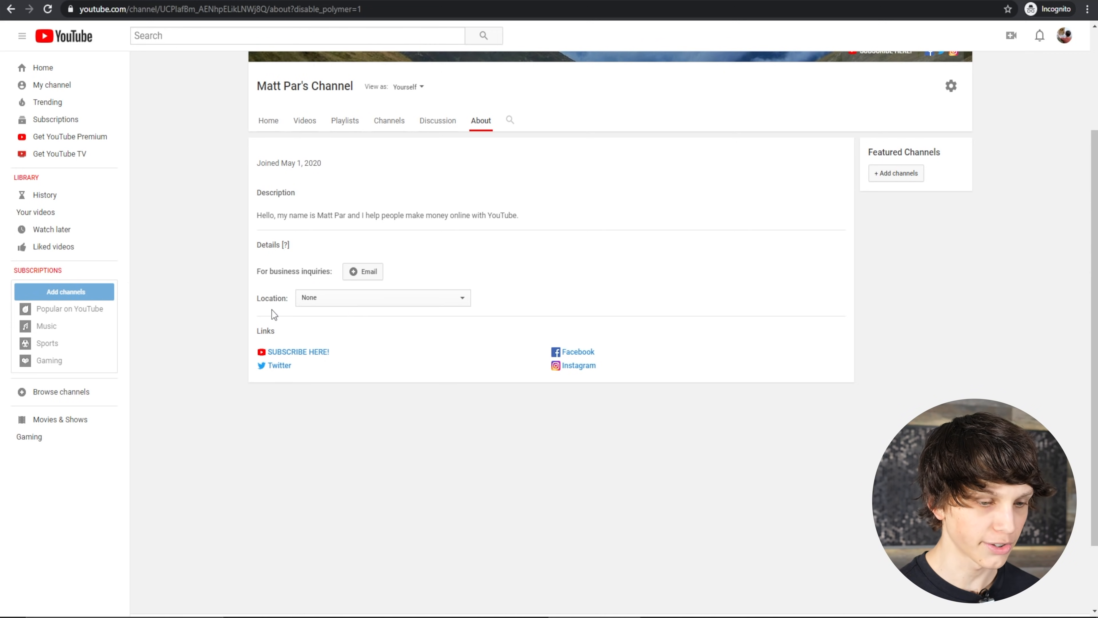
pyautogui.click(344, 298)
pyautogui.scroll(-20, 365, 346)
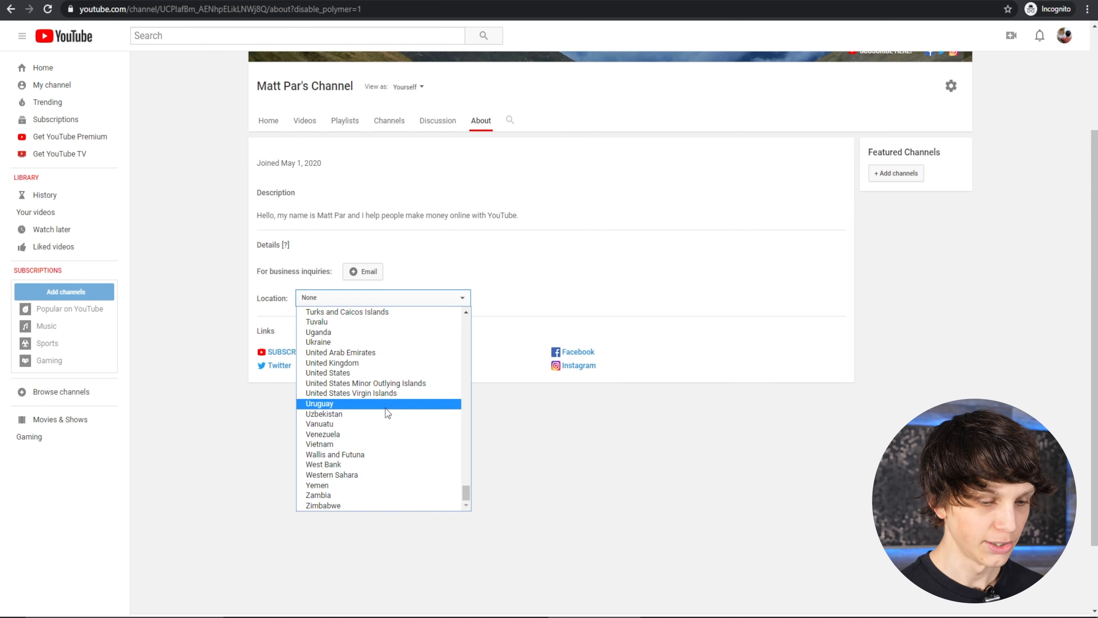
pyautogui.click(388, 373)
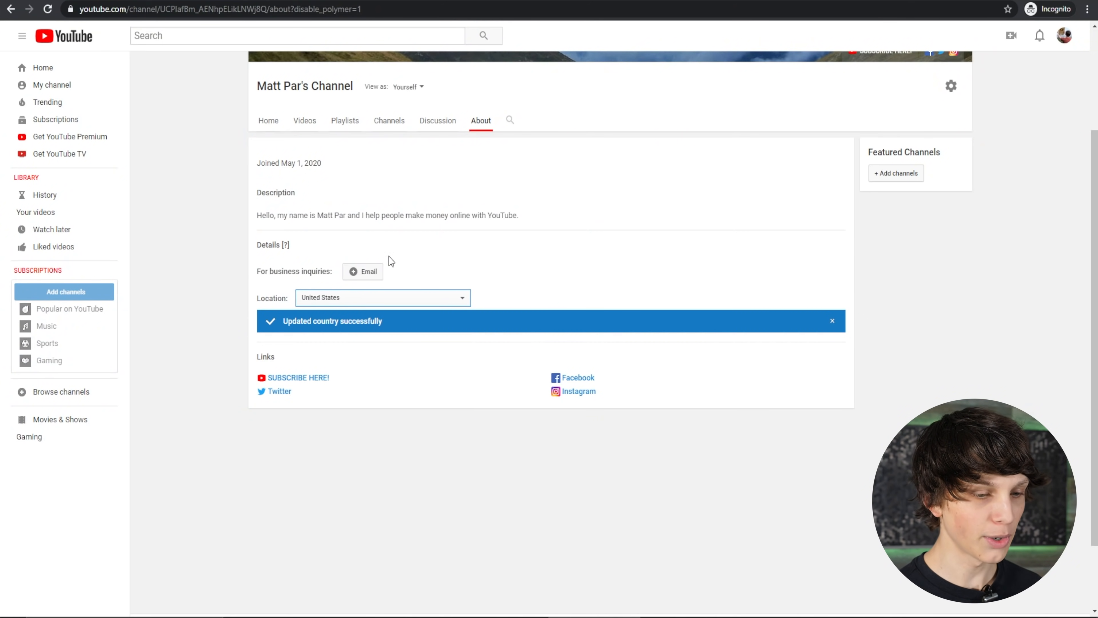
# Add the channel's contact email for business inquiries and save it
pyautogui.click(363, 273)
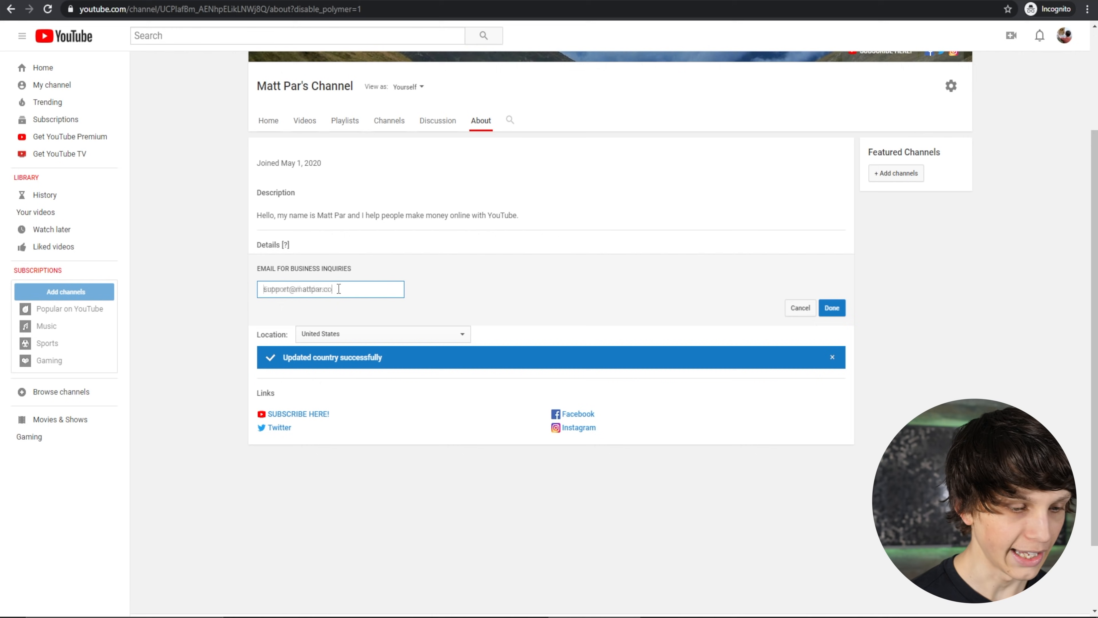
pyautogui.click(832, 307)
pyautogui.scroll(3, 1092, 478)
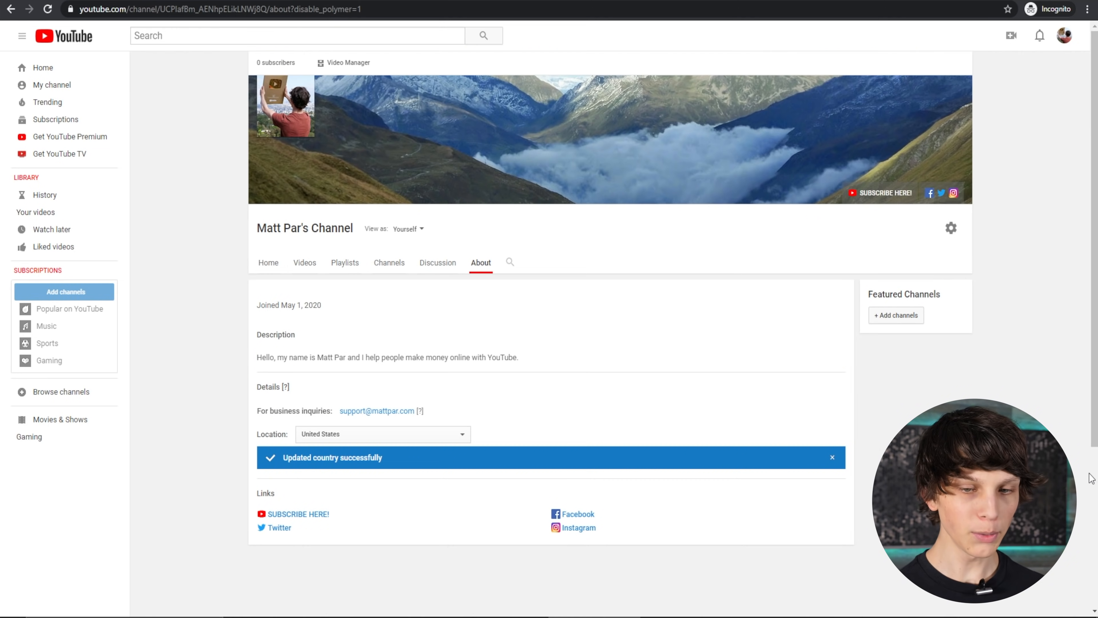
# Open Creator Studio for the channel and dismiss the new YouTube Studio welcome message
pyautogui.click(1063, 37)
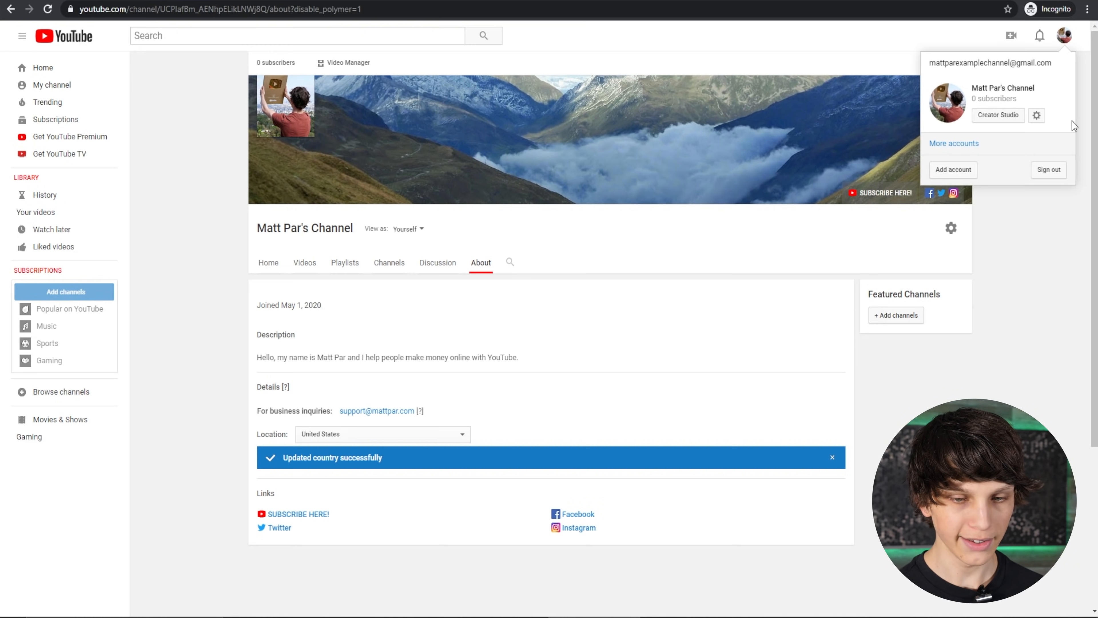
pyautogui.click(986, 119)
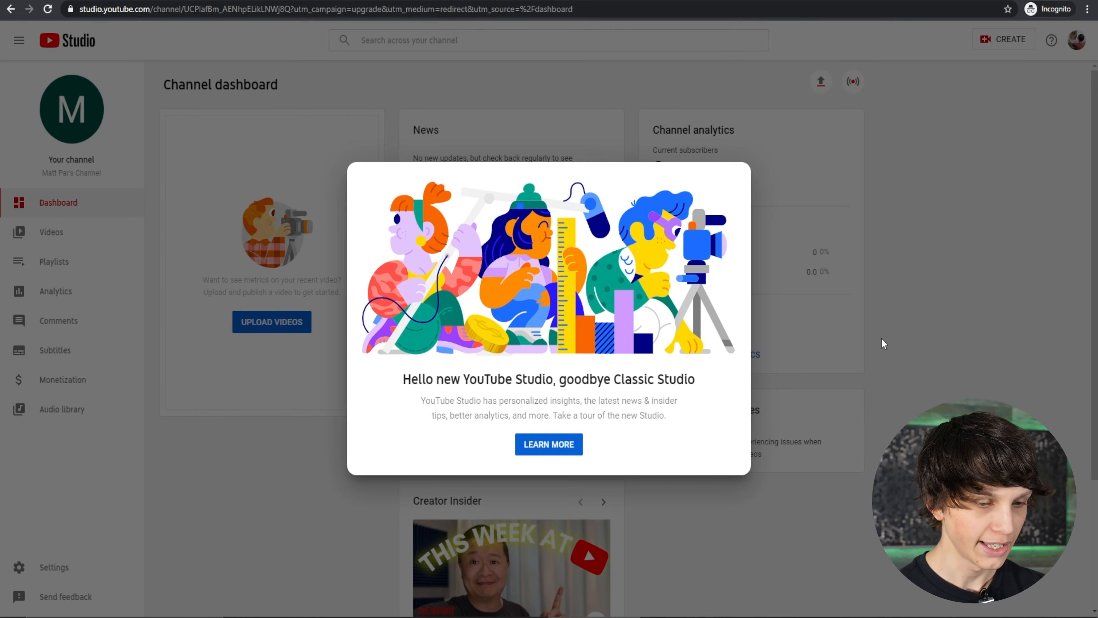
pyautogui.click(891, 307)
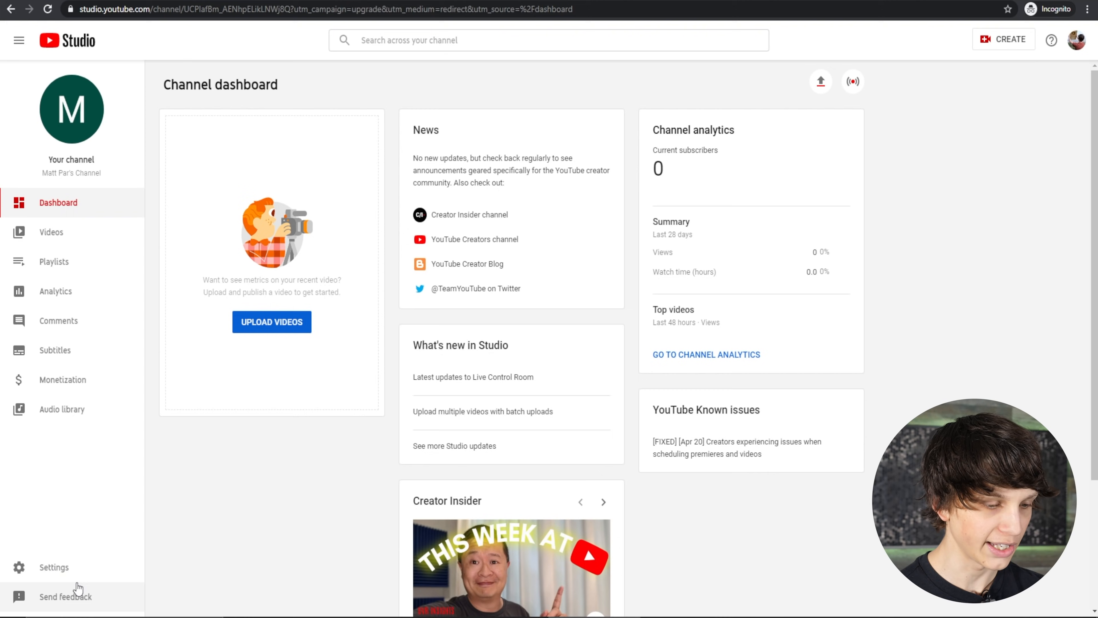
# Open the channel's basic info in the Studio settings and check its country selection
pyautogui.click(68, 574)
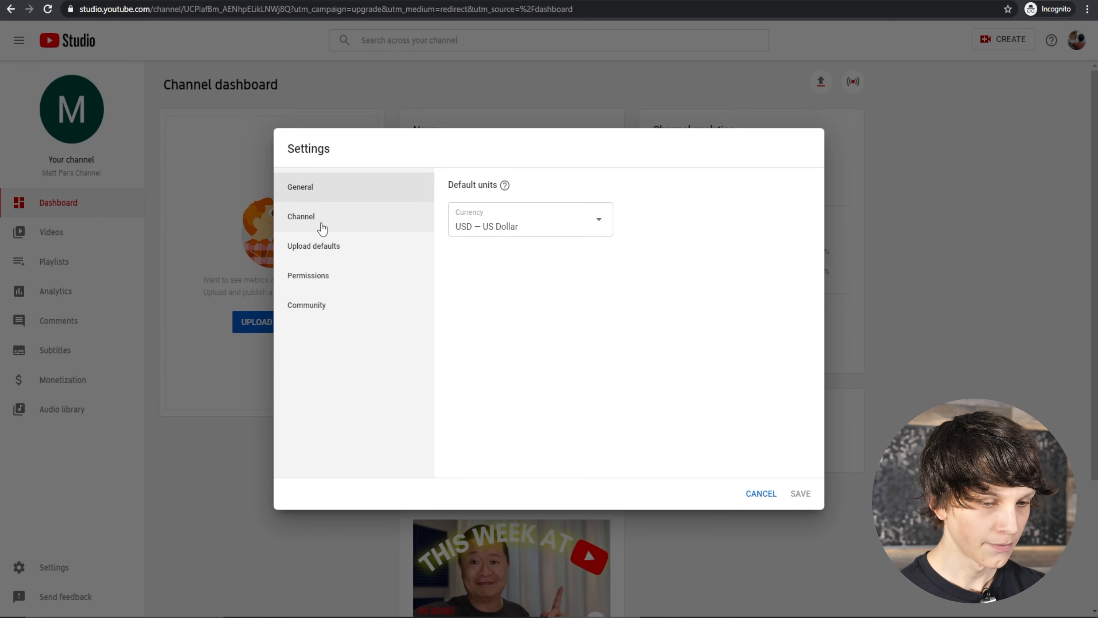
pyautogui.click(323, 230)
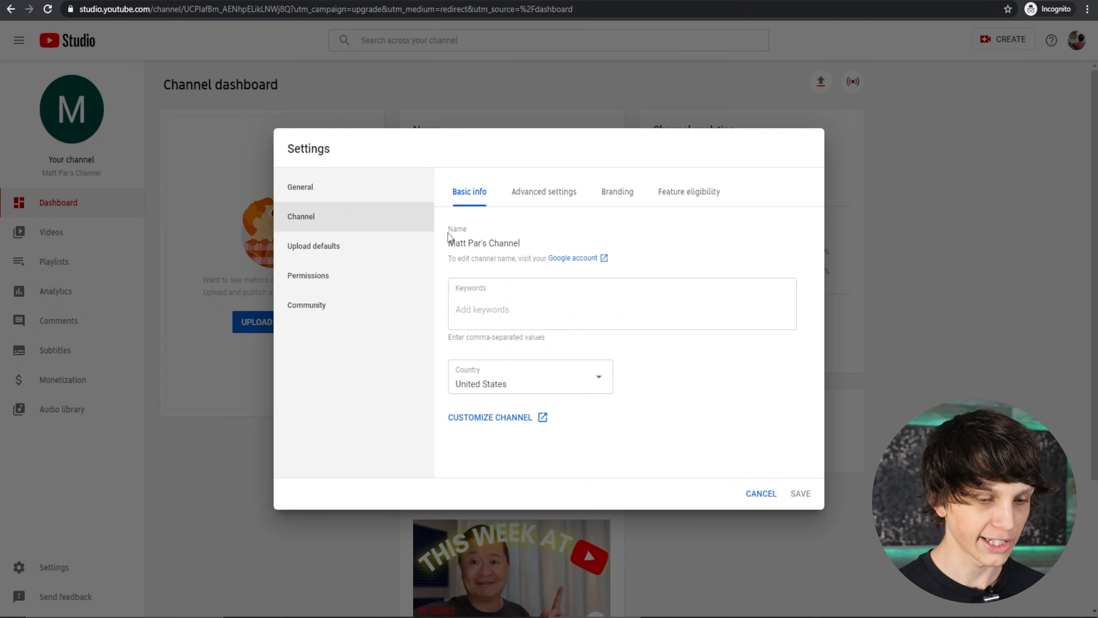
pyautogui.click(535, 383)
pyautogui.click(521, 387)
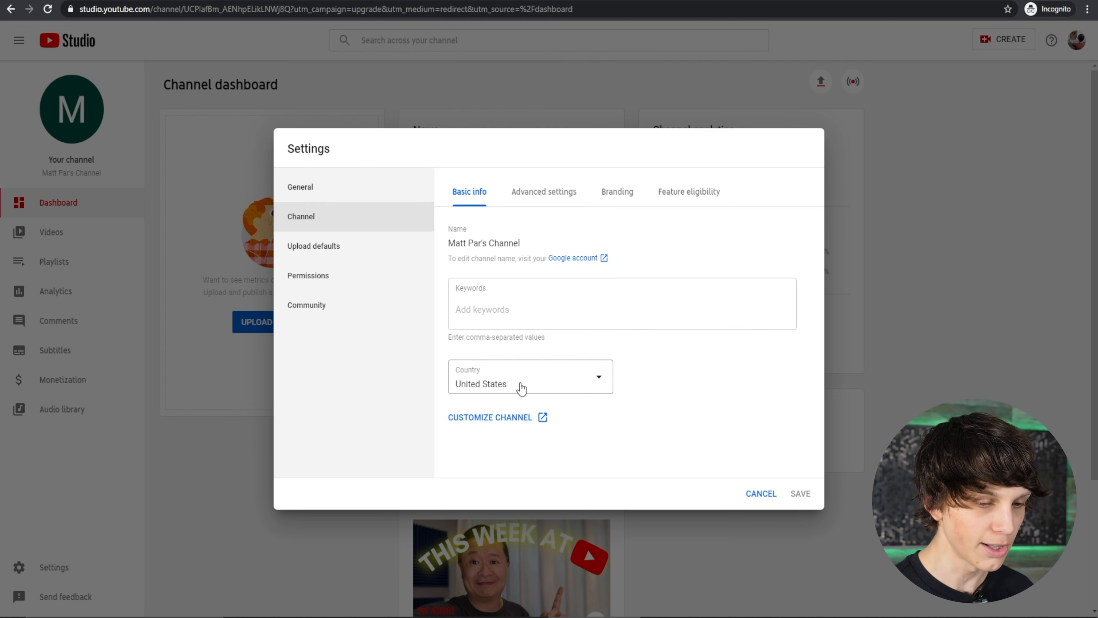
# Add the channel keywords "make money online", "make money on youtube" and the creator's name, and save the settings
pyautogui.click(509, 310)
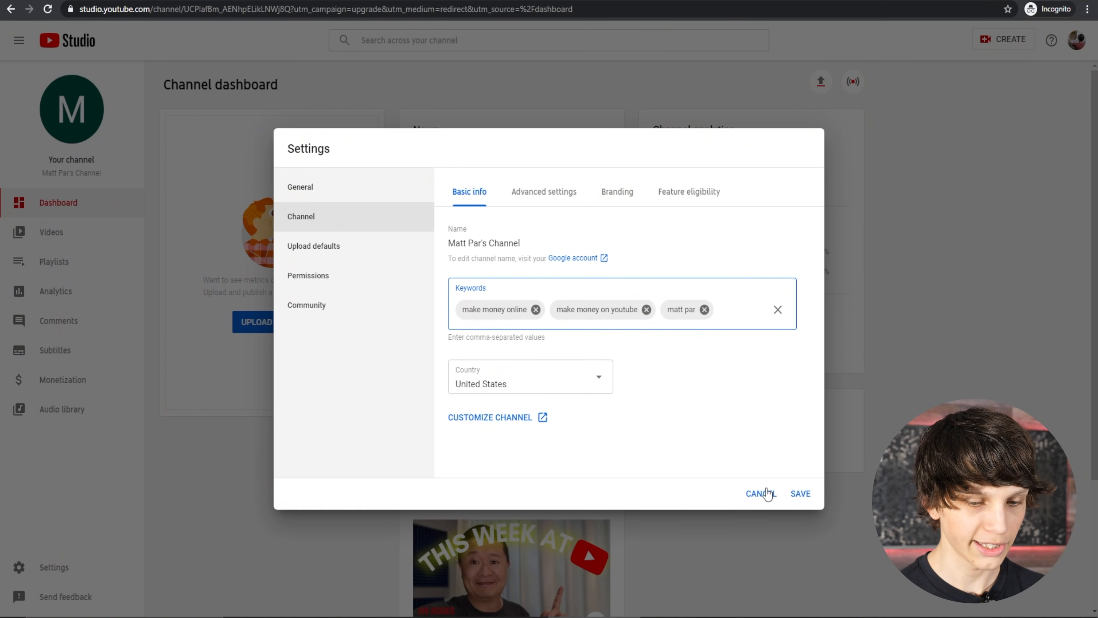
pyautogui.click(800, 493)
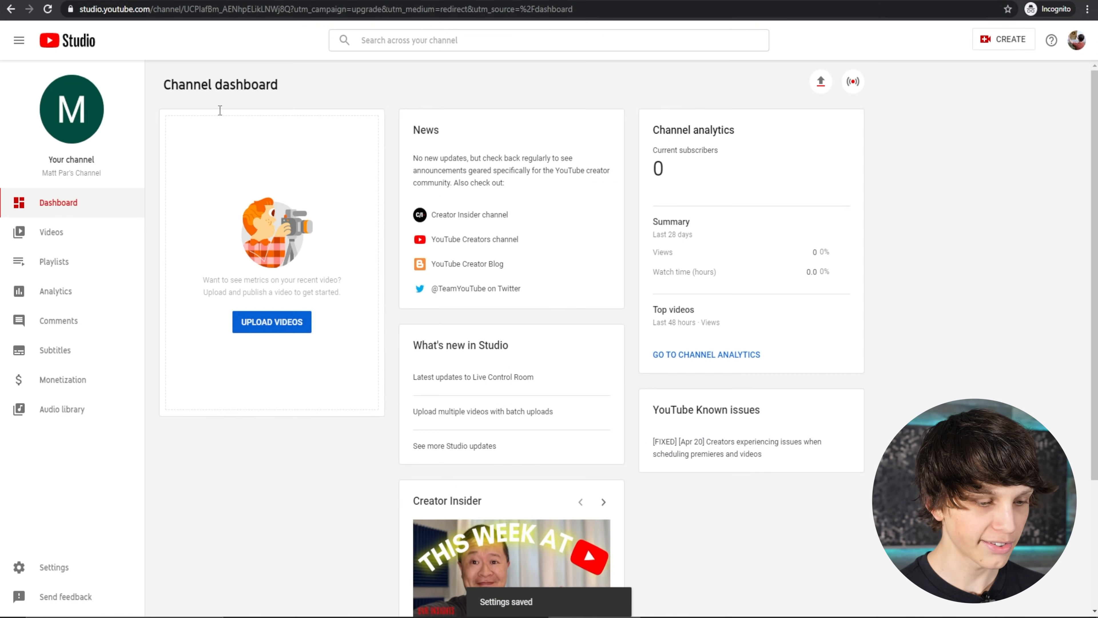
# Set the channel's audience to not made for kids in its advanced settings, review the remaining advanced options, and save
pyautogui.click(70, 575)
pyautogui.click(346, 216)
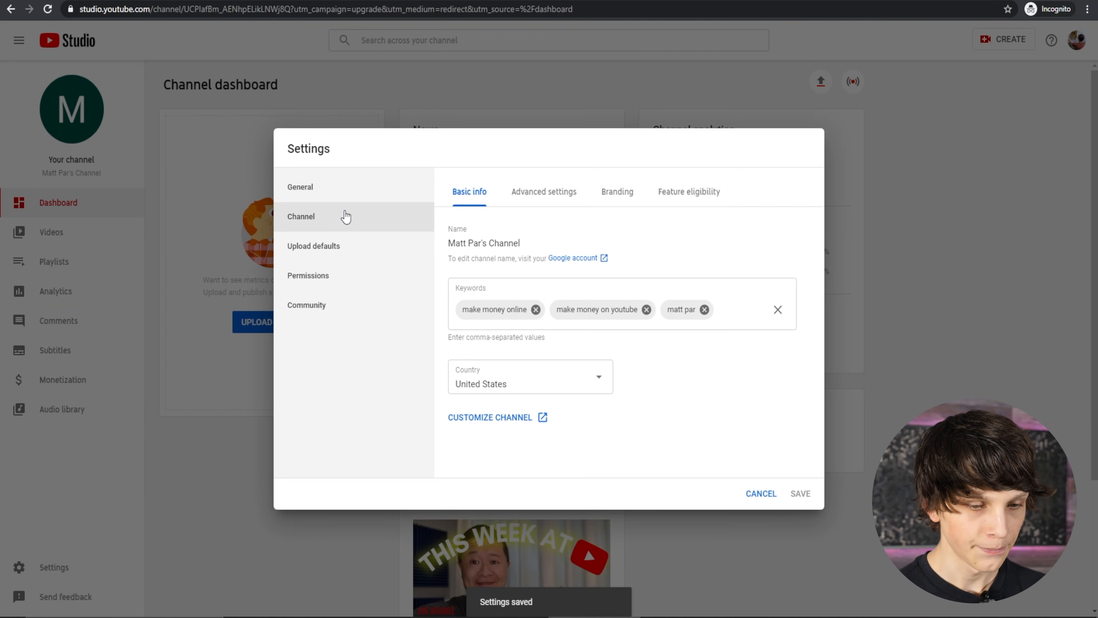
pyautogui.click(545, 192)
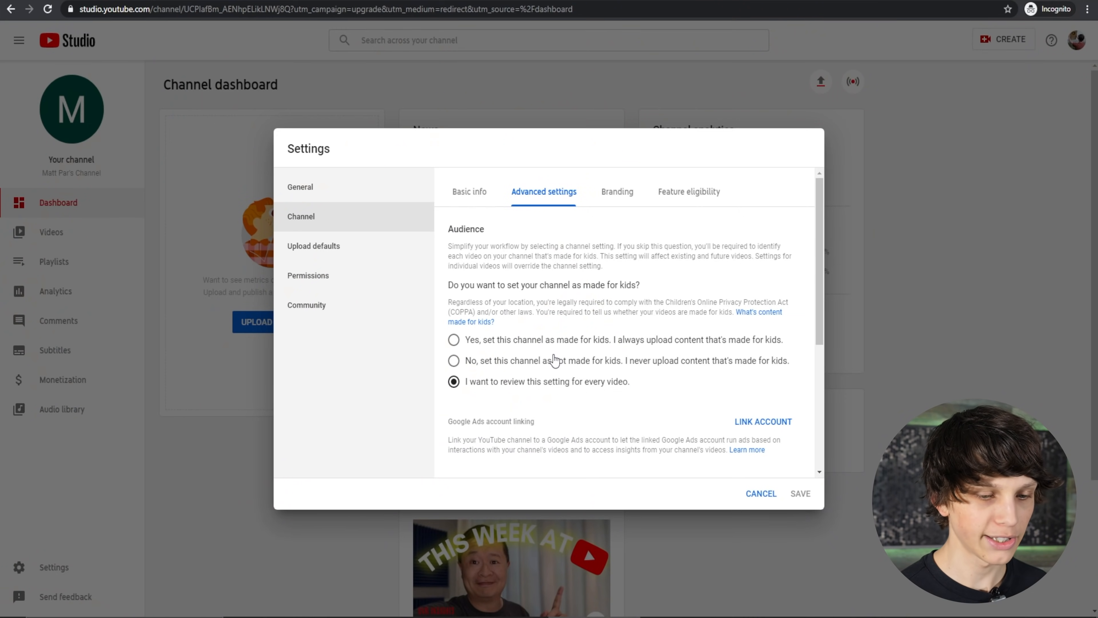
pyautogui.click(535, 345)
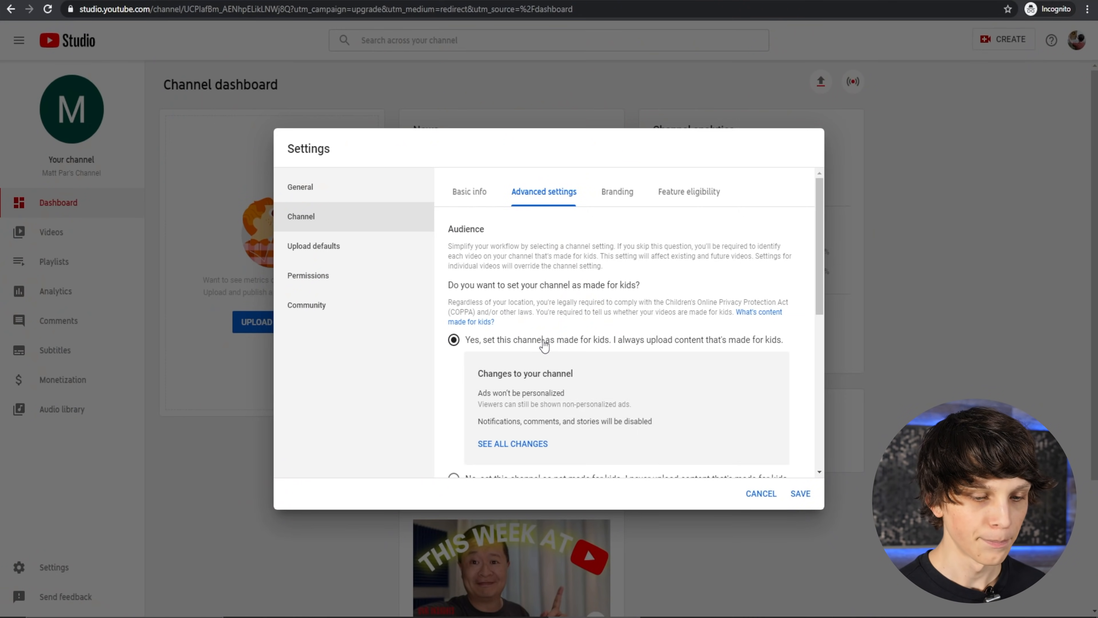
pyautogui.scroll(-3, 541, 346)
pyautogui.click(509, 359)
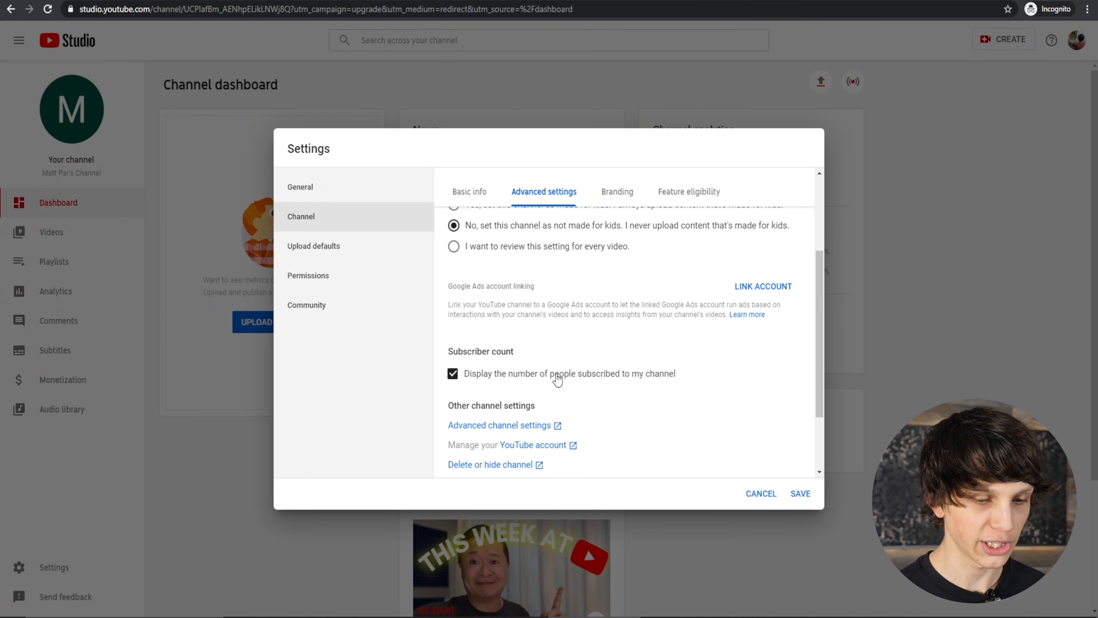
pyautogui.scroll(2, 495, 356)
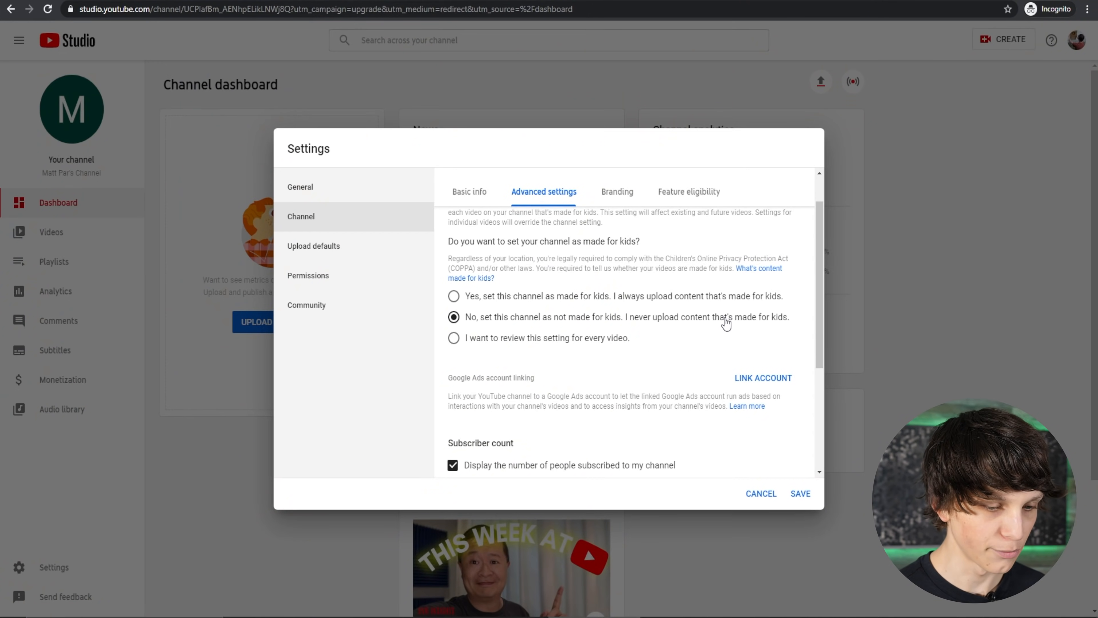
pyautogui.scroll(-3, 766, 275)
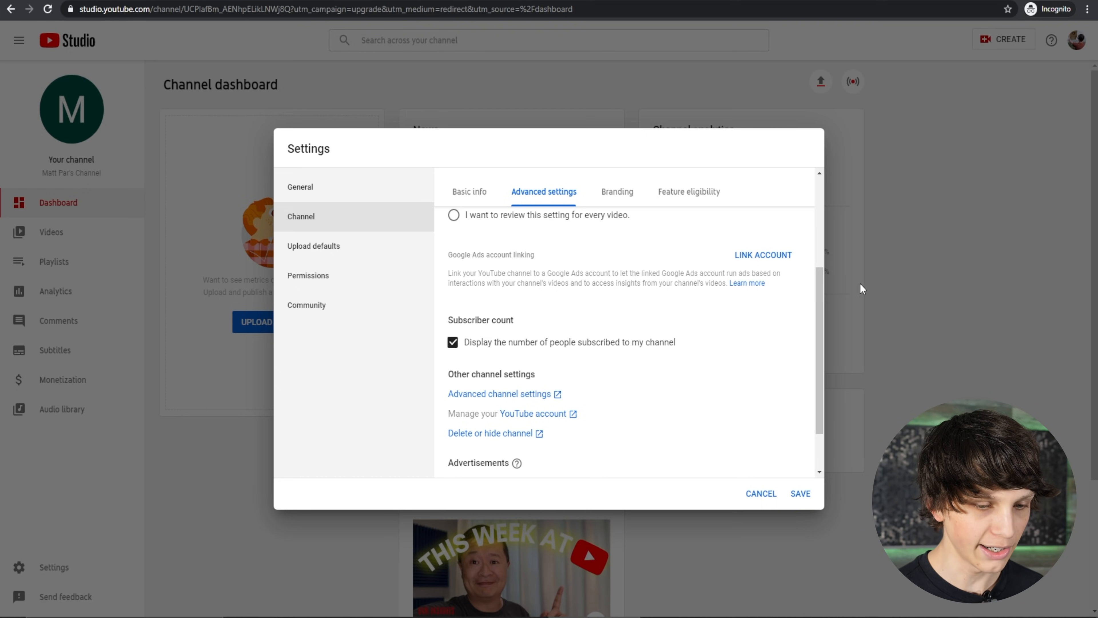
pyautogui.scroll(-2, 732, 260)
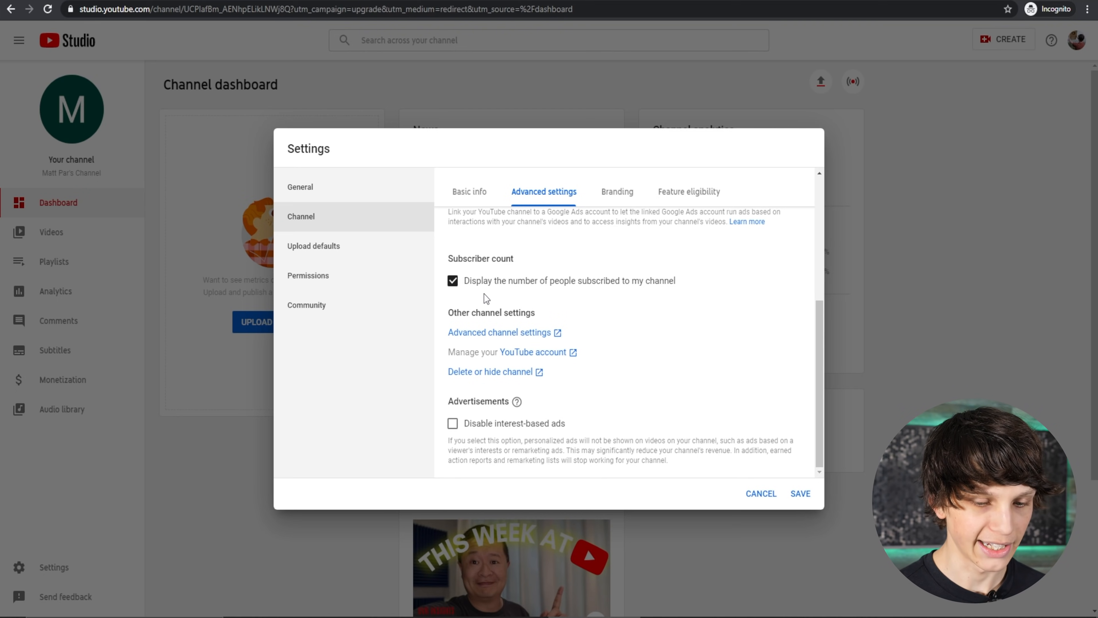
pyautogui.click(800, 494)
# Reopen the channel settings and review the branding and basic info sections
pyautogui.click(68, 570)
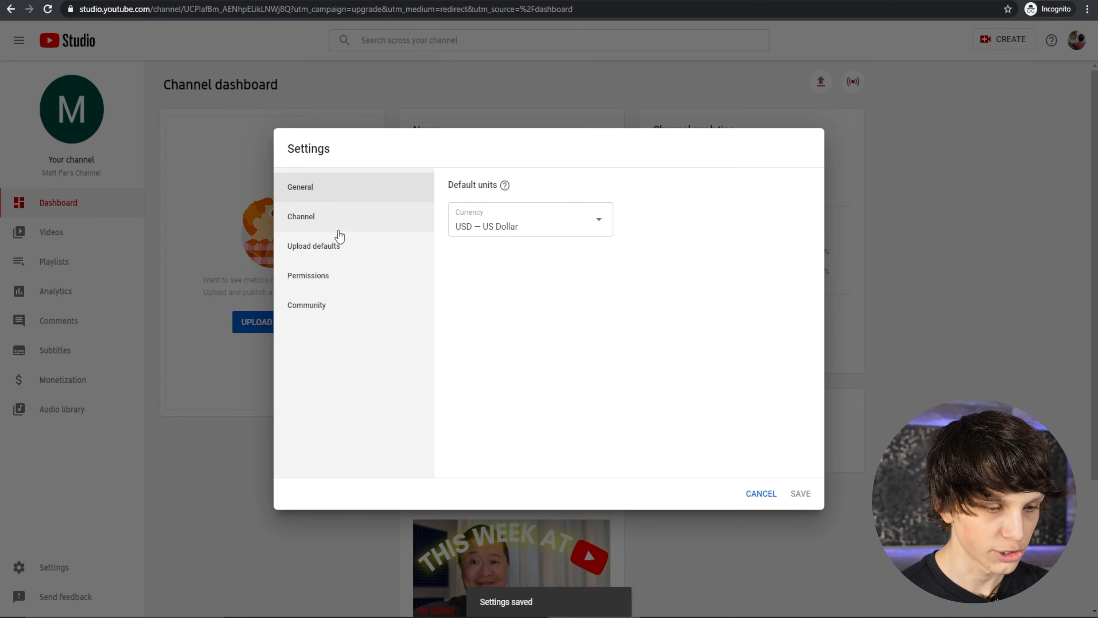
pyautogui.click(333, 216)
pyautogui.click(609, 196)
pyautogui.click(459, 194)
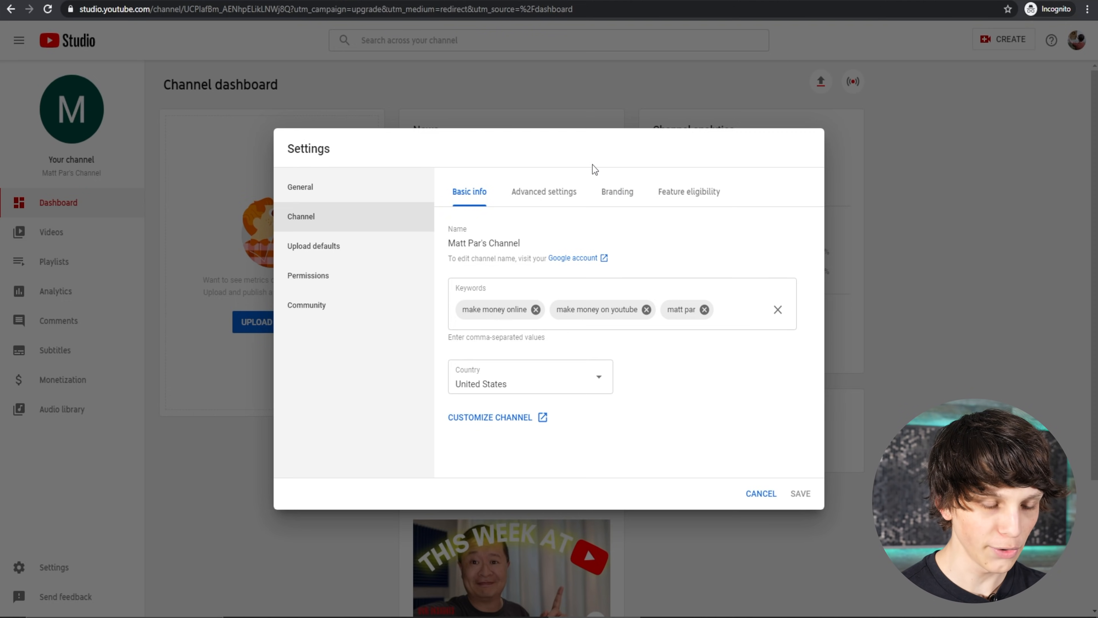
pyautogui.click(618, 195)
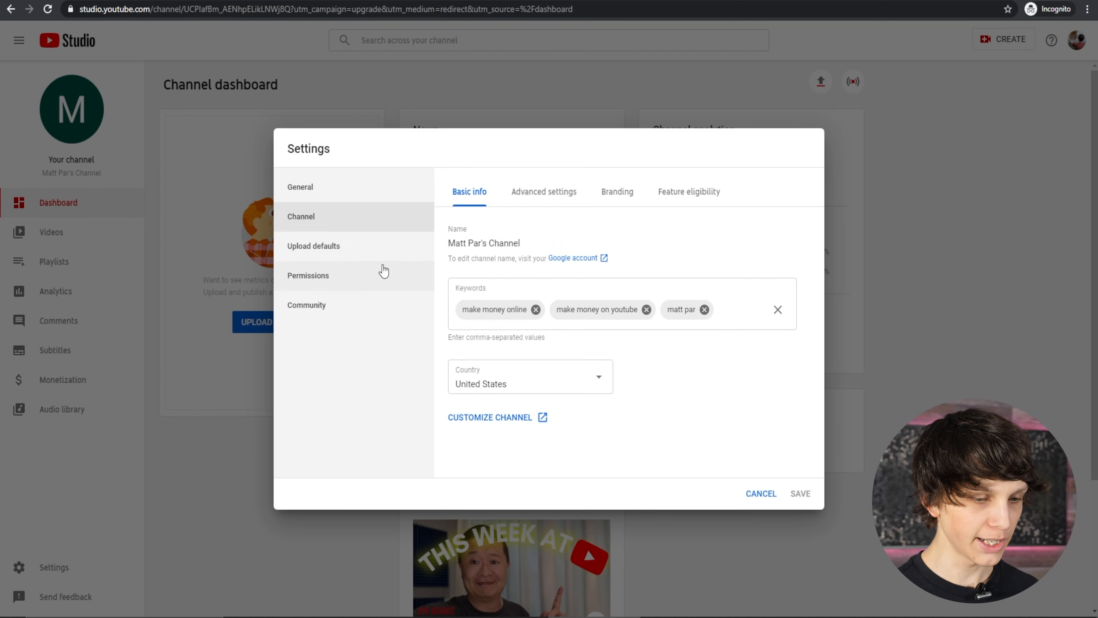
# Open the upload defaults and set the default video visibility to Private
pyautogui.click(344, 255)
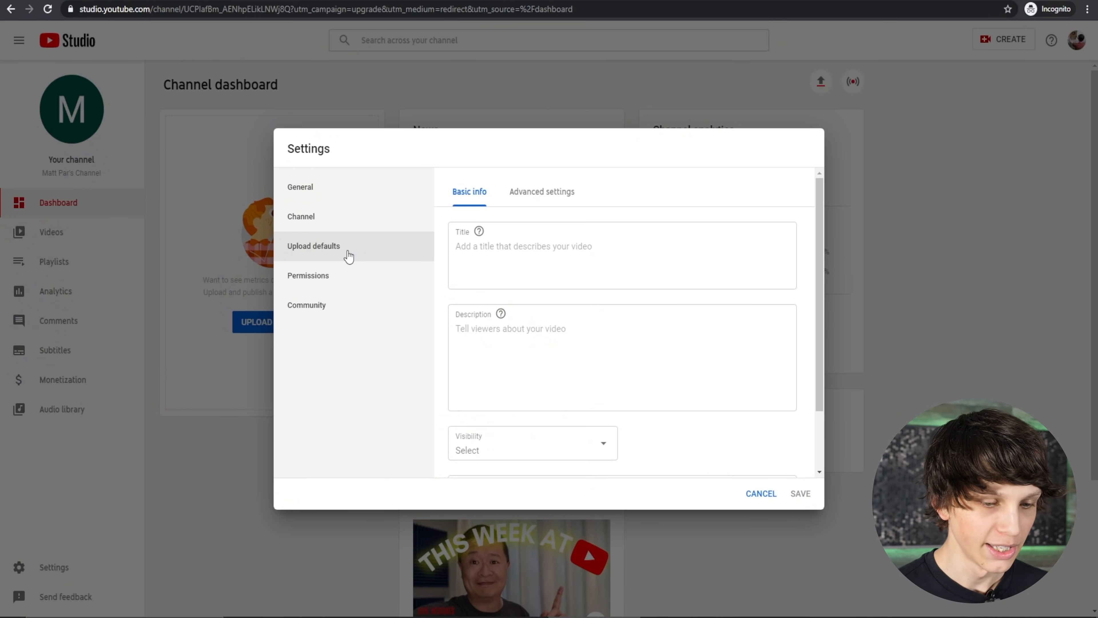
pyautogui.scroll(-2, 591, 257)
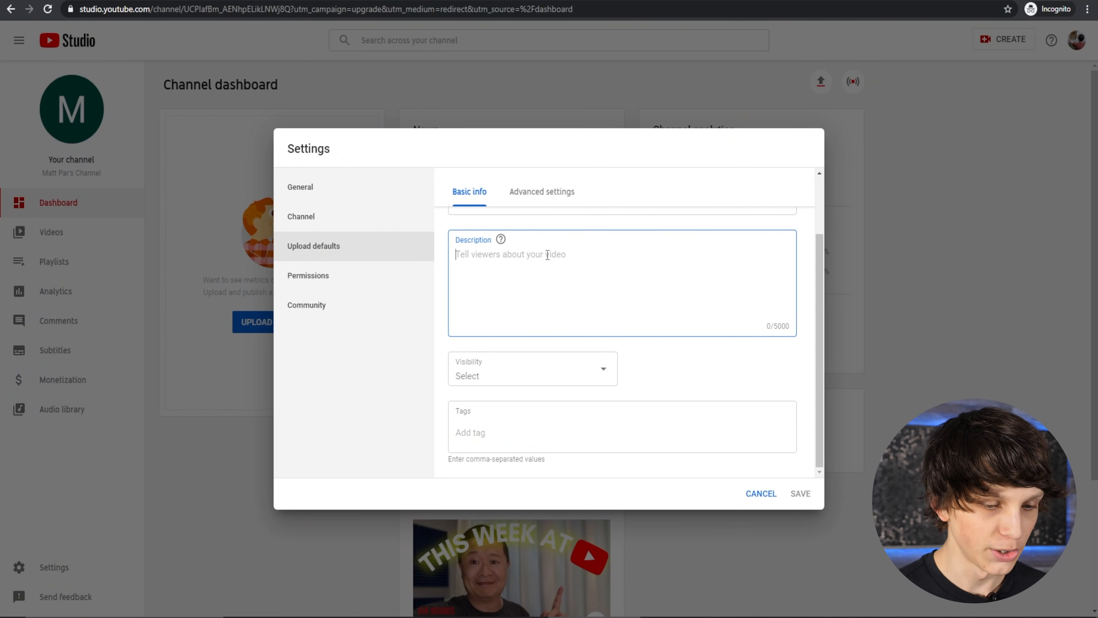
pyautogui.click(497, 389)
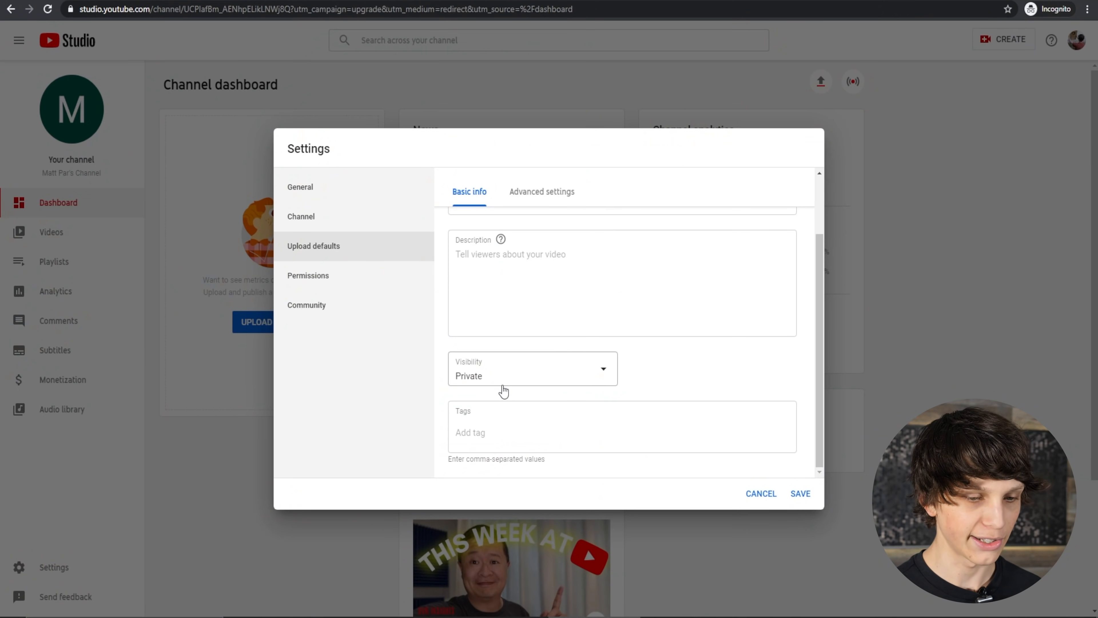
# In the advanced upload defaults, set the video language to English and turn community contributions on
pyautogui.click(539, 197)
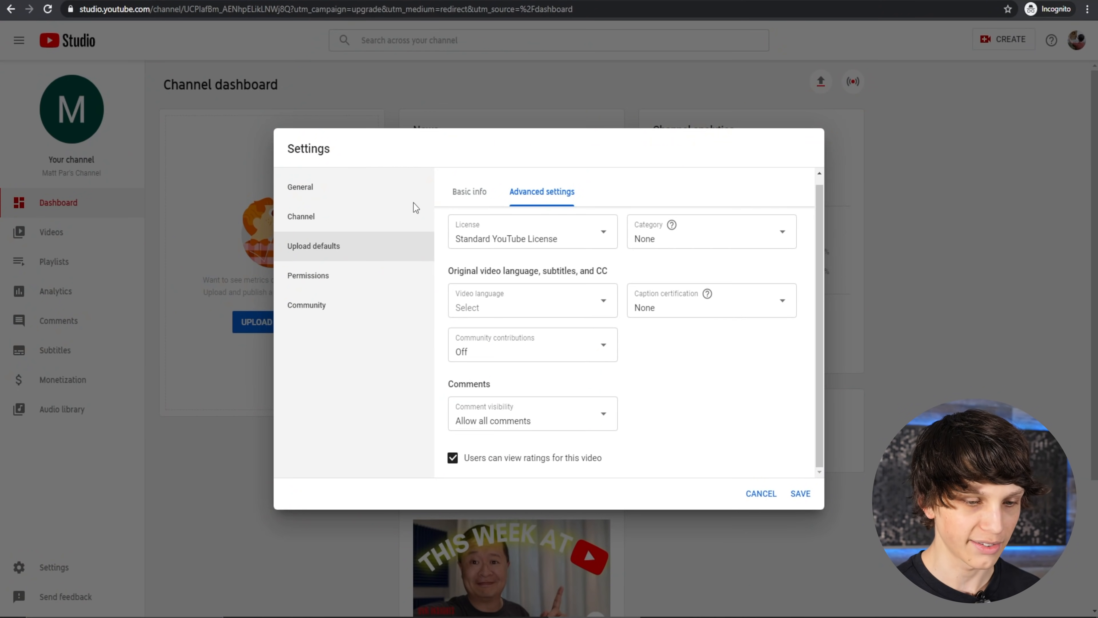
pyautogui.click(528, 299)
pyautogui.scroll(-12, 537, 346)
pyautogui.scroll(5, 500, 388)
pyautogui.scroll(-9, 576, 449)
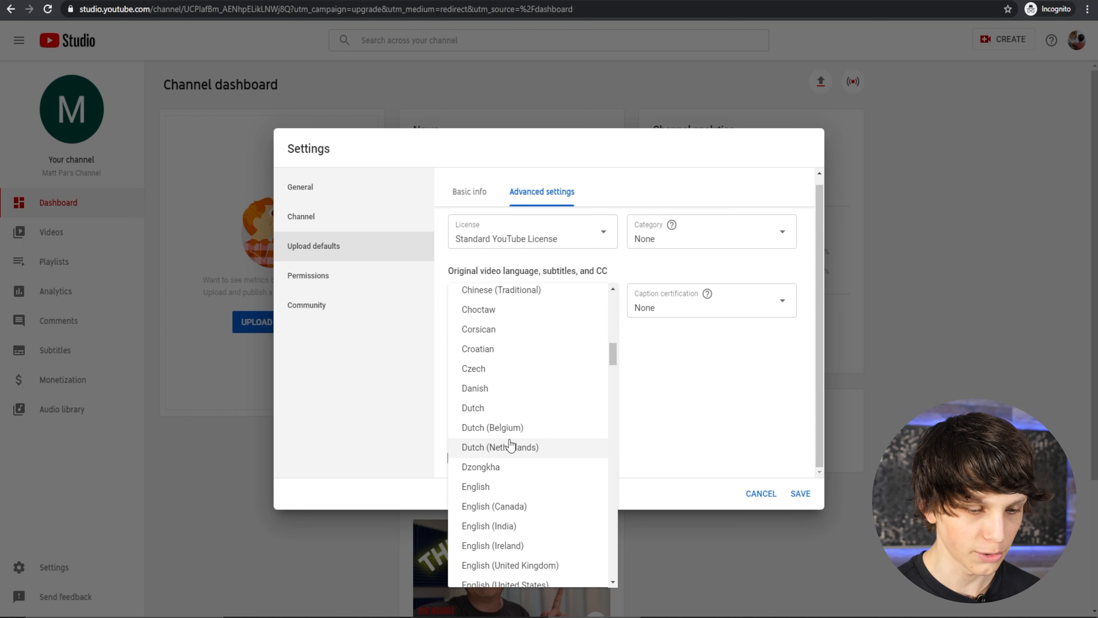
pyautogui.click(494, 485)
pyautogui.click(514, 352)
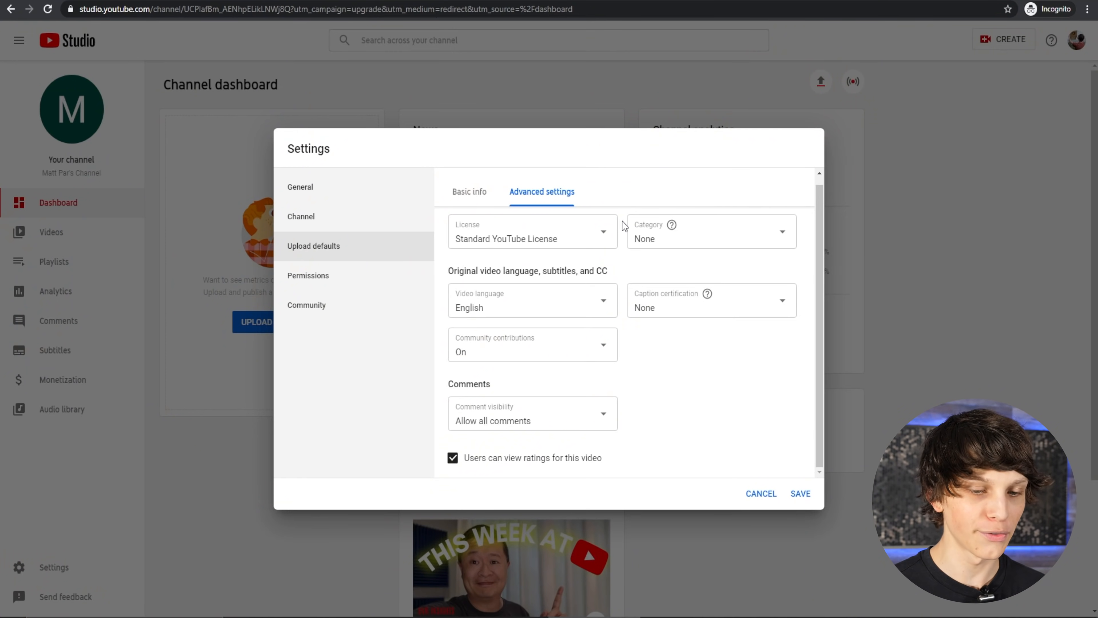
# Set the default video category to Howto & Style and save the upload defaults
pyautogui.click(670, 238)
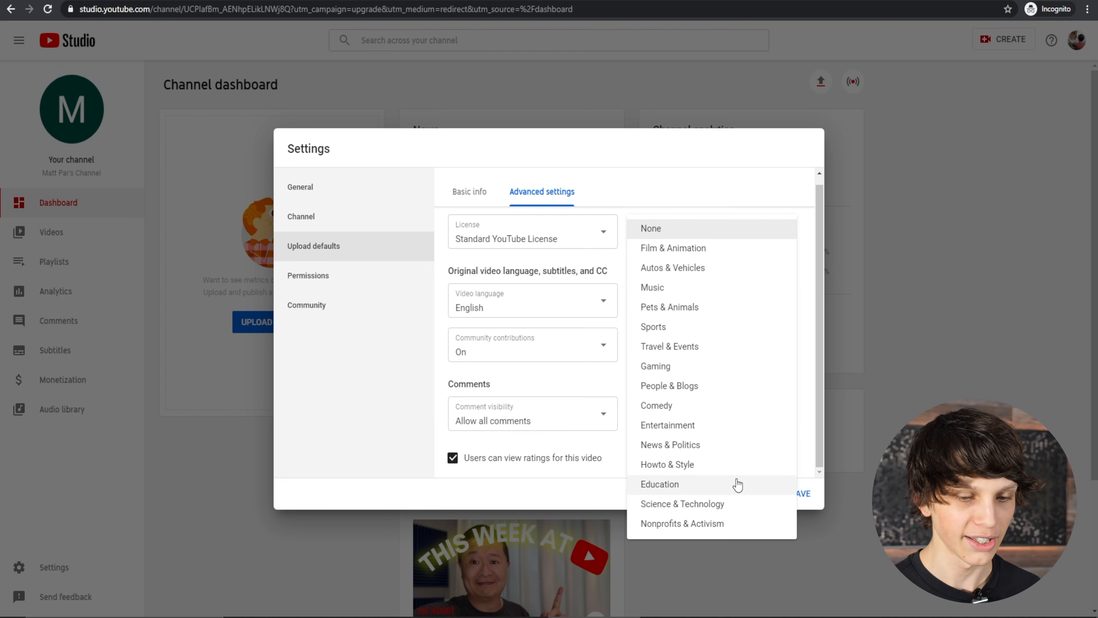
pyautogui.click(735, 469)
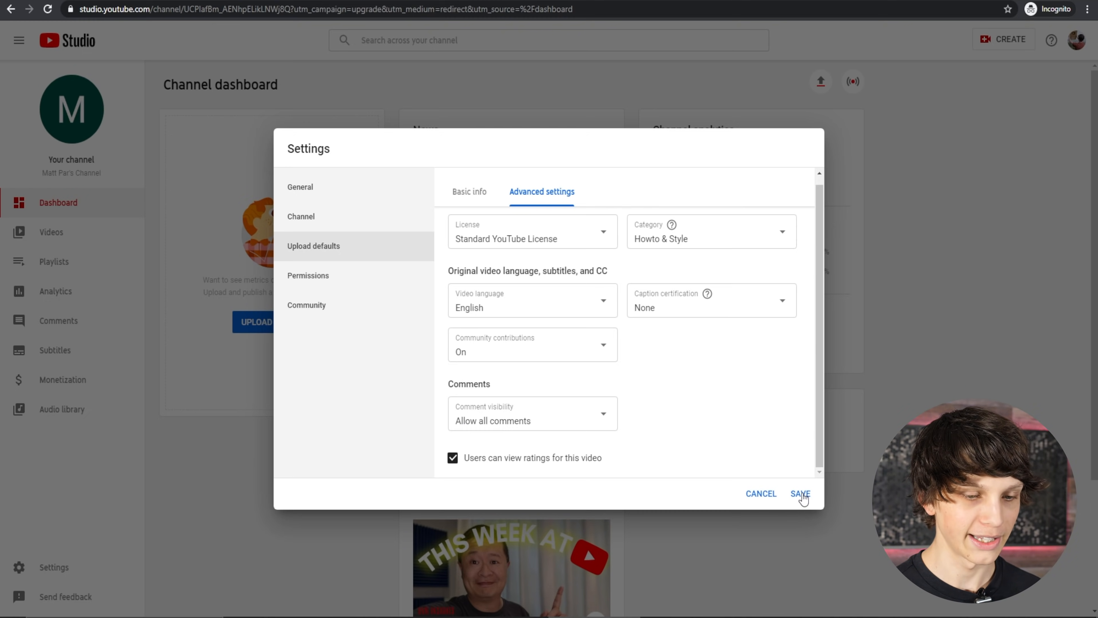
pyautogui.click(801, 494)
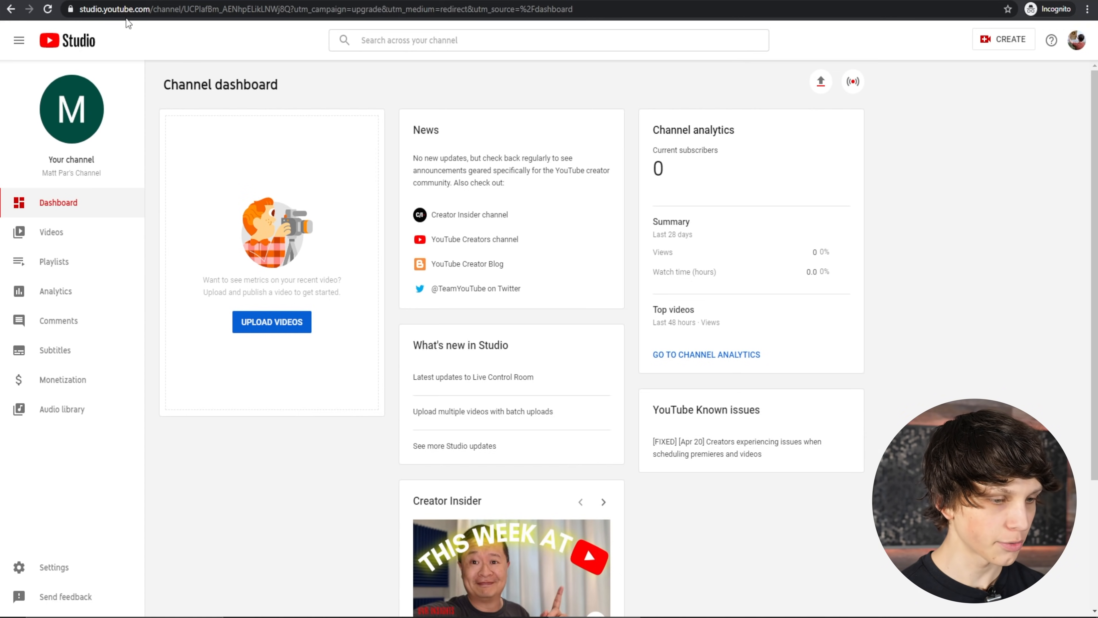
# Go to the channel's YouTube page and open the advanced settings of its account
pyautogui.click(112, 128)
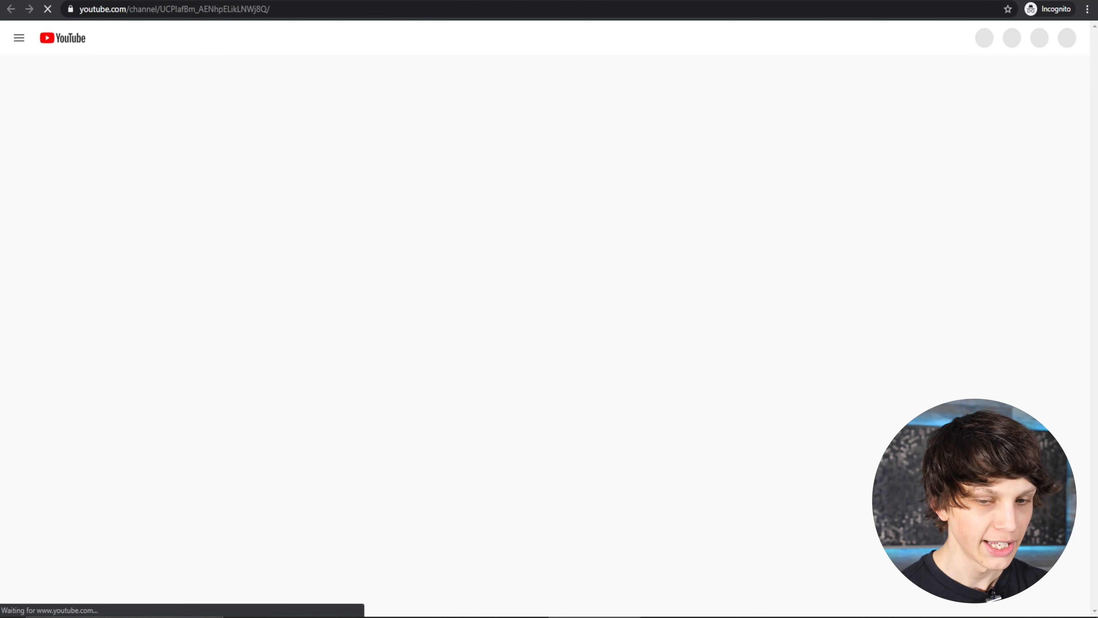
pyautogui.click(1064, 37)
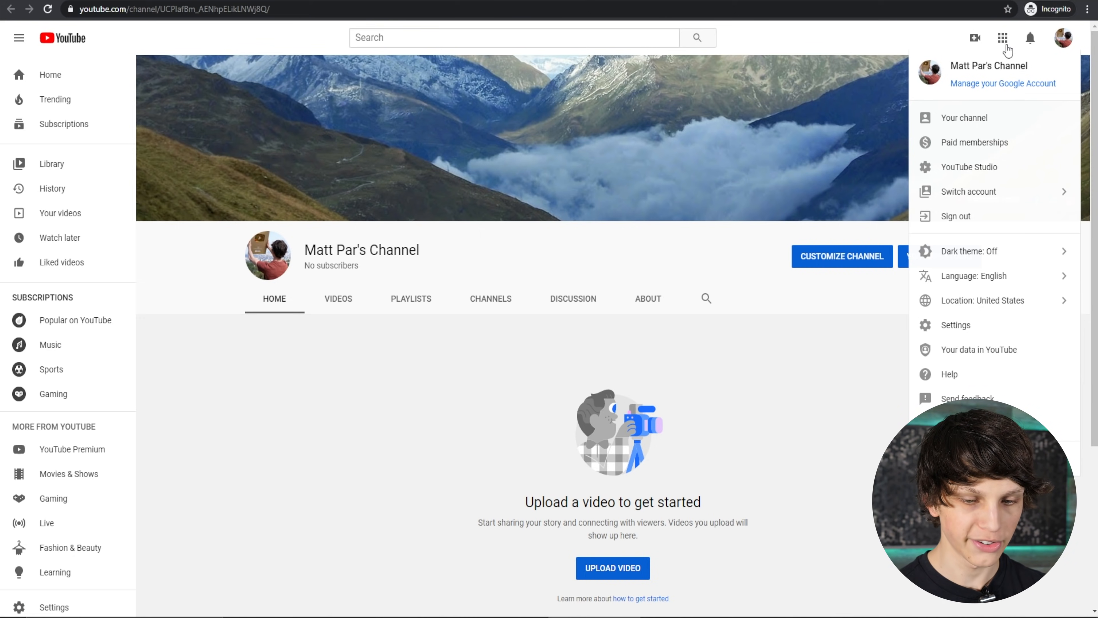
pyautogui.click(943, 325)
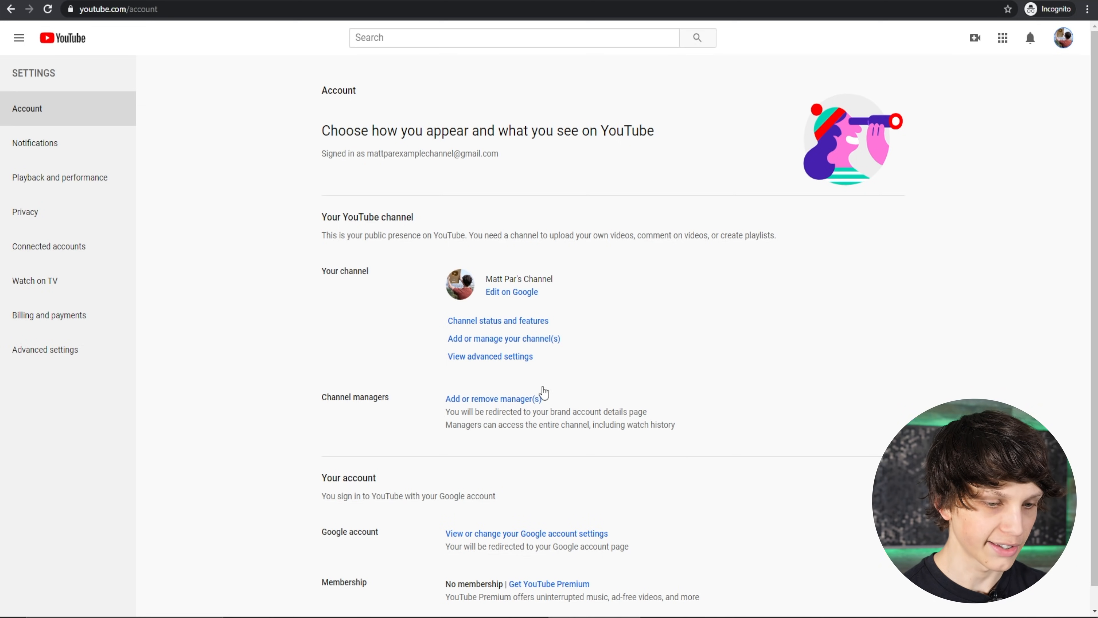
pyautogui.click(484, 357)
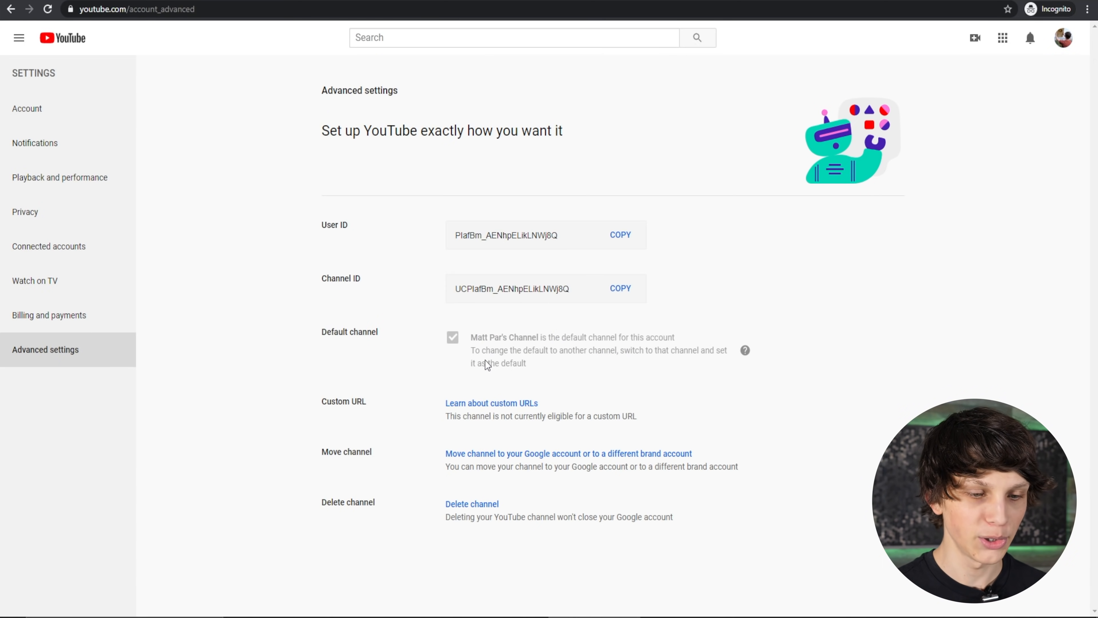
# Examine the channel ID in the advanced settings by highlighting it in full
pyautogui.moveTo(576, 288); pyautogui.dragTo(479, 290)
pyautogui.click(440, 277)
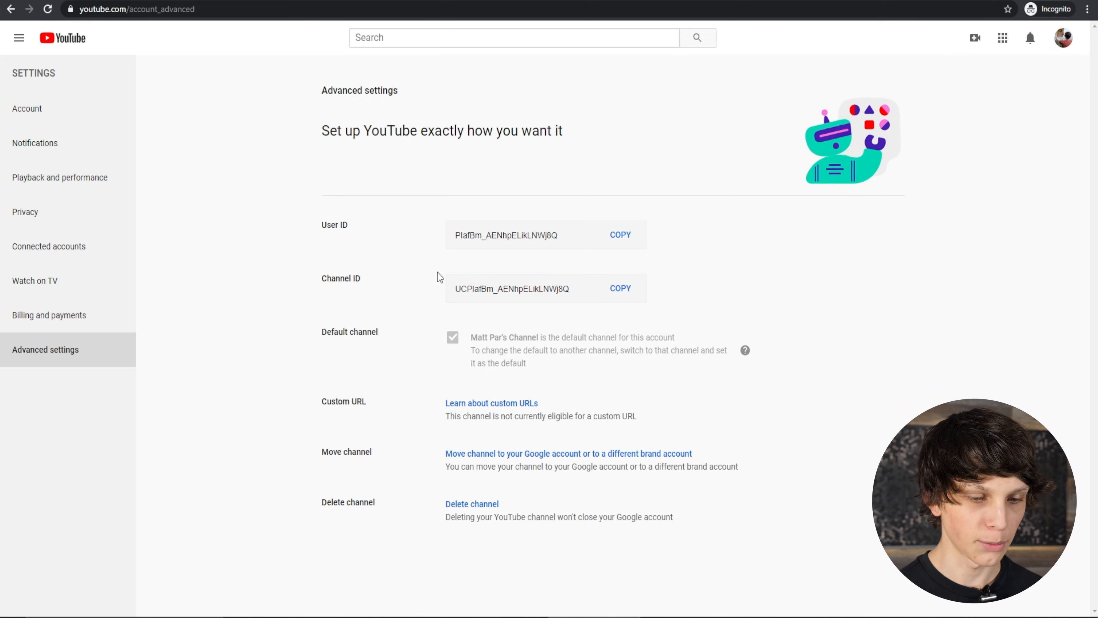
pyautogui.moveTo(576, 288); pyautogui.dragTo(542, 293)
pyautogui.moveTo(458, 286); pyautogui.dragTo(544, 284)
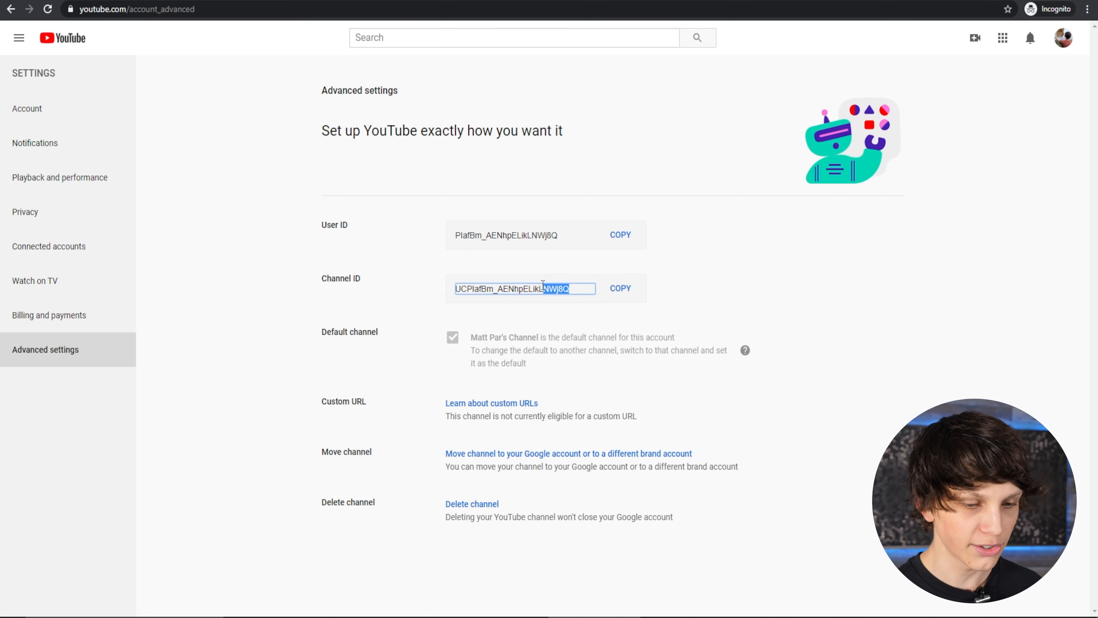
pyautogui.moveTo(460, 294); pyautogui.dragTo(462, 291)
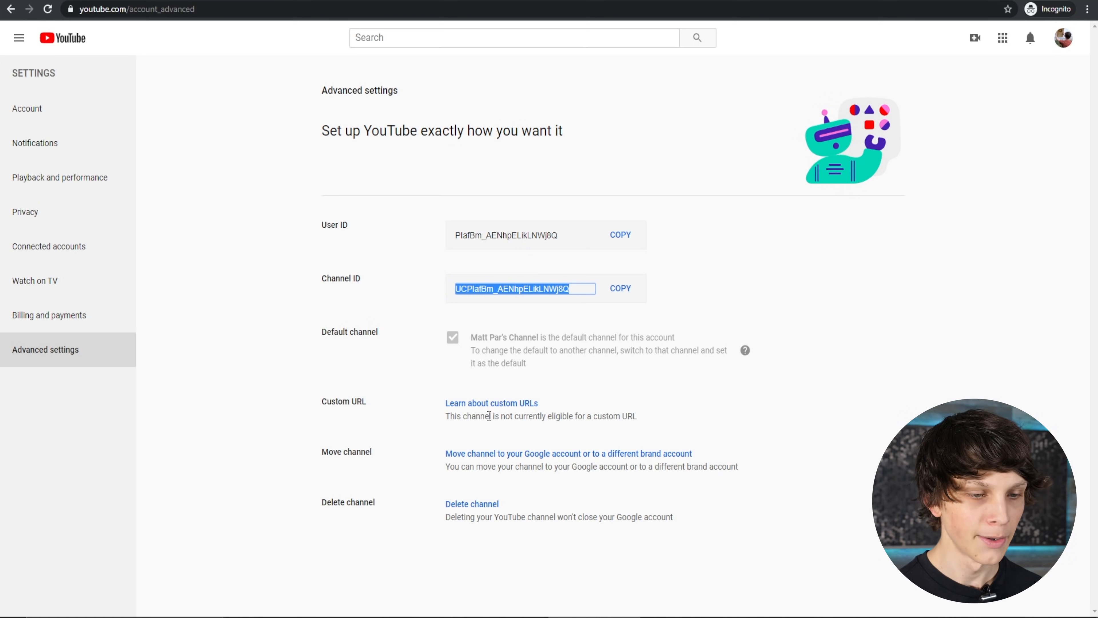
# Open the help article on custom channel URLs and read the eligibility requirements, highlighting the channel icon and channel art conditions
pyautogui.click(467, 407)
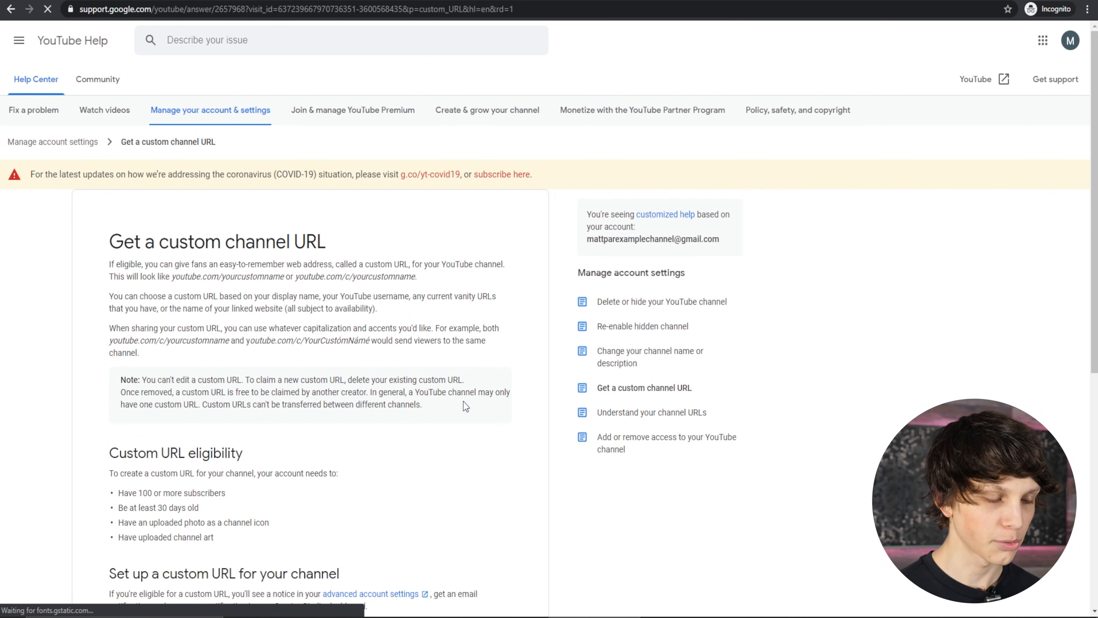
pyautogui.scroll(-3, 440, 339)
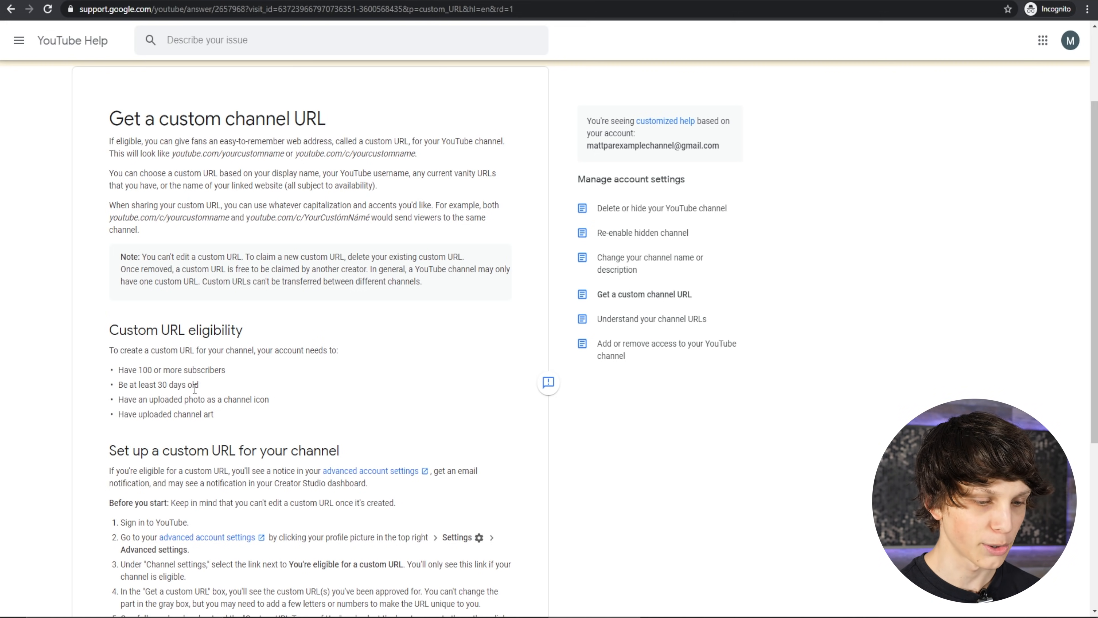
pyautogui.moveTo(237, 411); pyautogui.dragTo(266, 402)
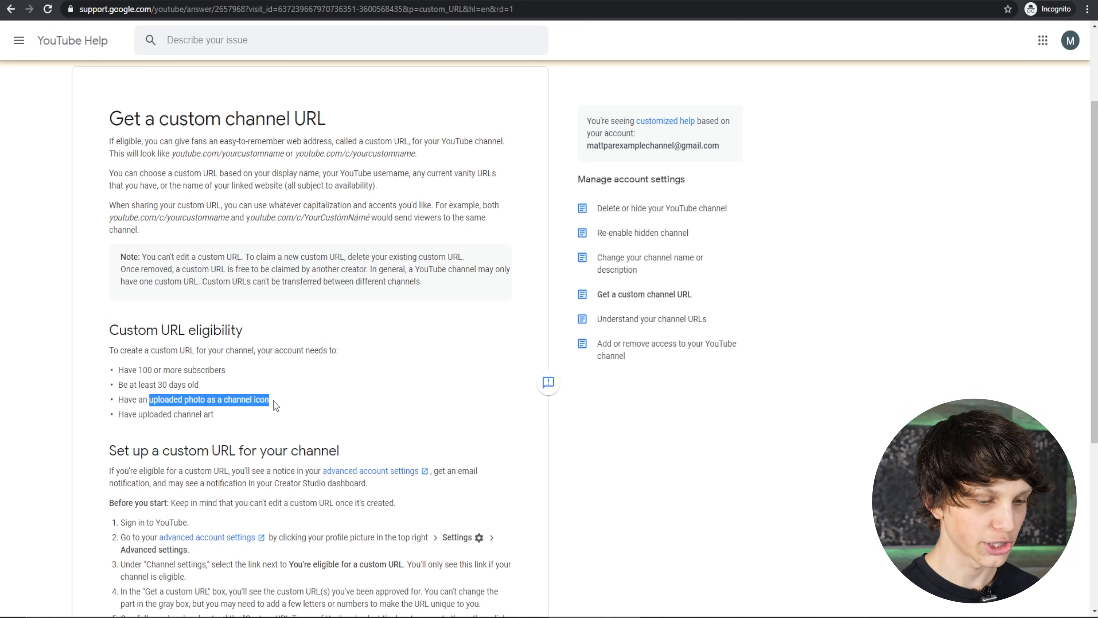
pyautogui.click(225, 416)
pyautogui.moveTo(218, 418); pyautogui.dragTo(138, 416)
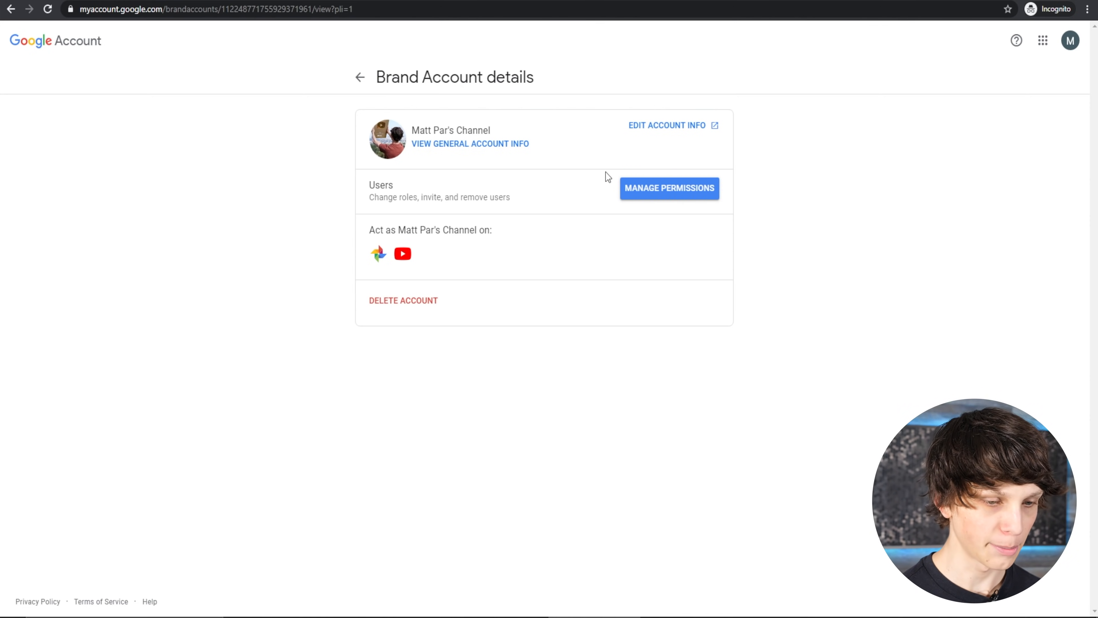
# Request permission management for the brand account and verify identity by entering the Google account password
pyautogui.click(681, 188)
pyautogui.click(499, 321)
pyautogui.write('•')
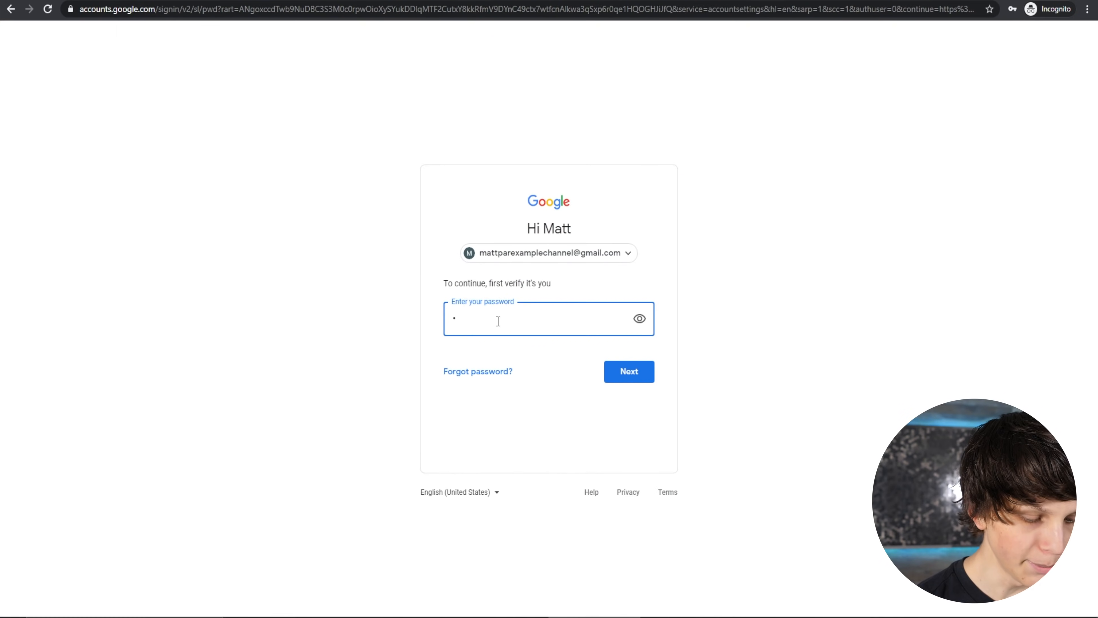
pyautogui.press('Return')
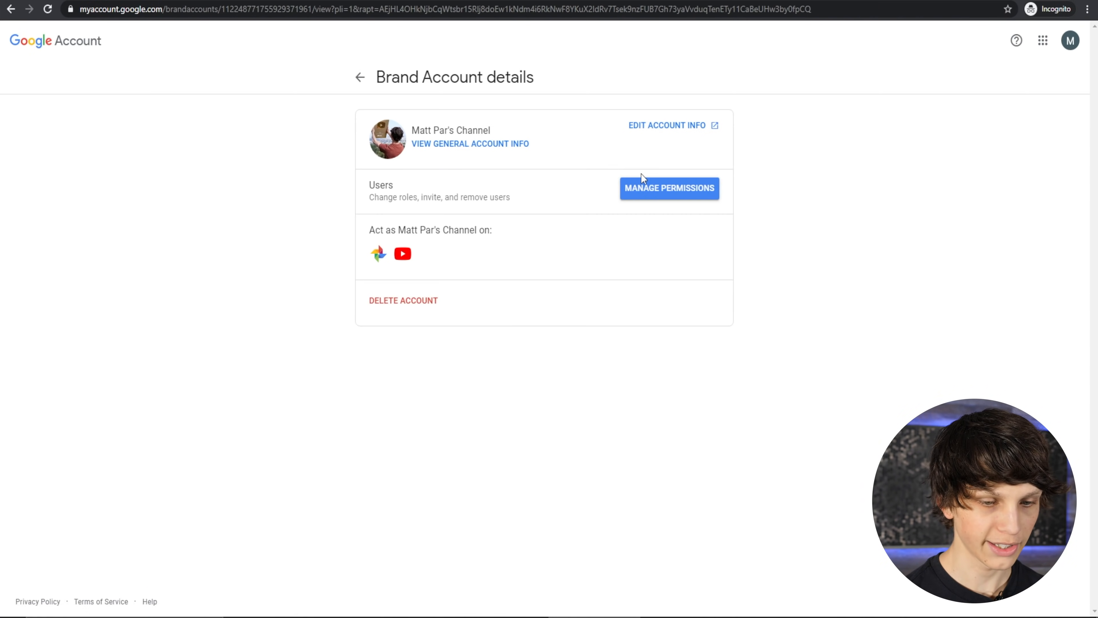
# Open the brand account's permissions, start adding new users, and show the roles available for them
pyautogui.click(640, 192)
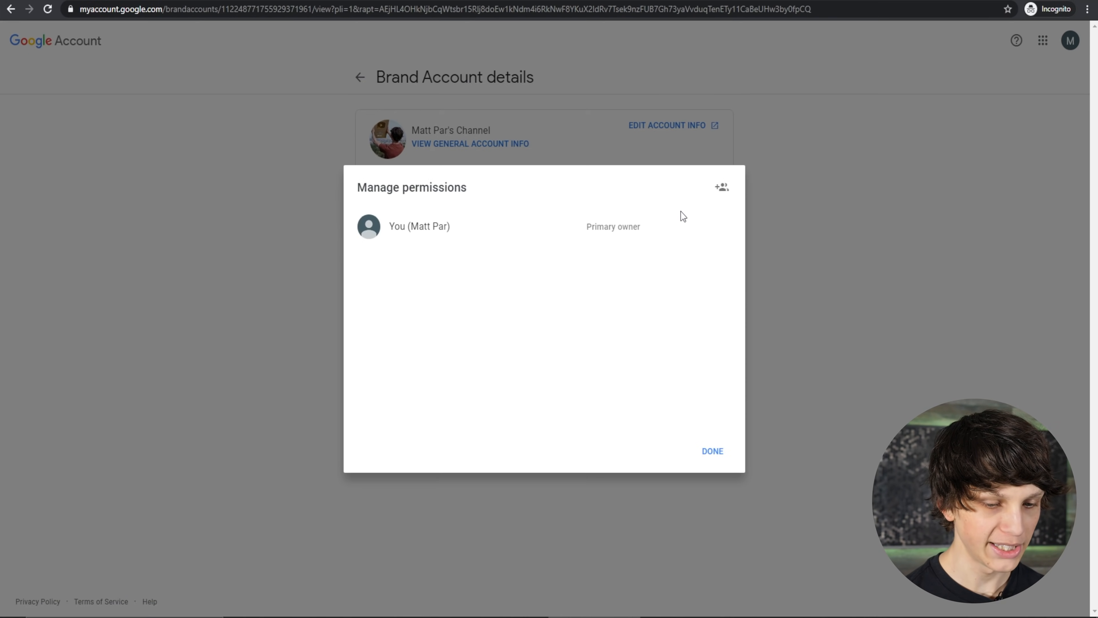
pyautogui.click(722, 188)
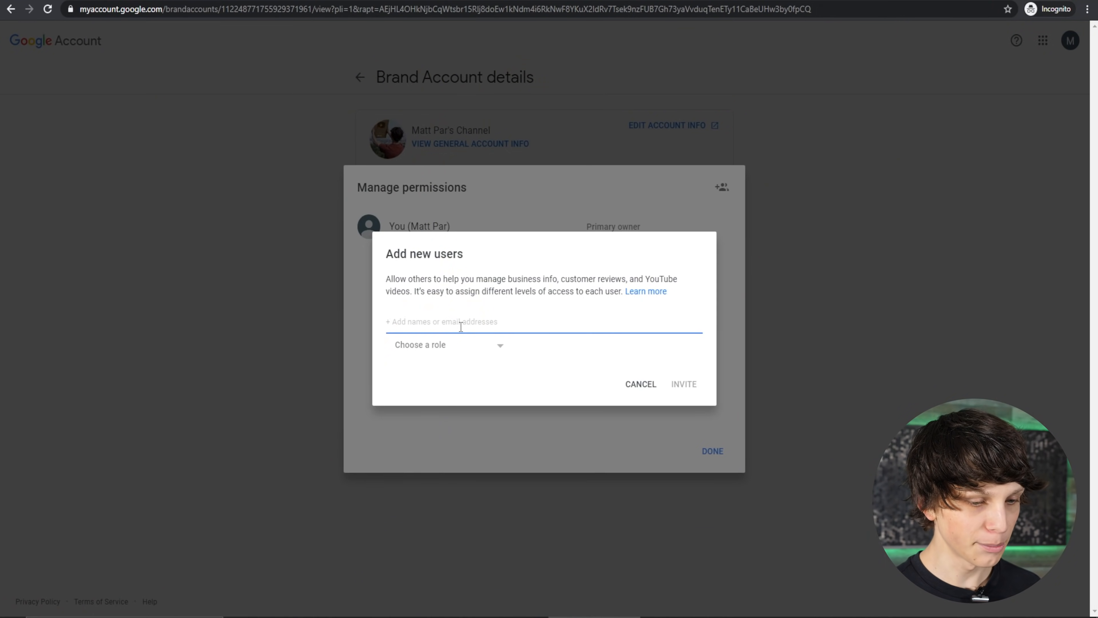
pyautogui.click(460, 349)
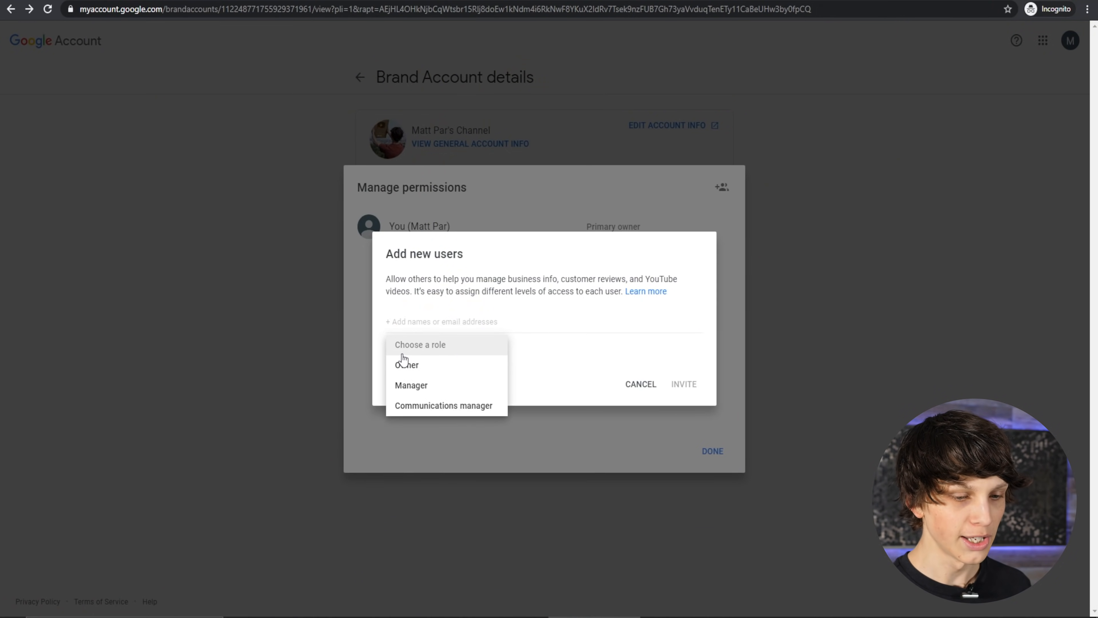